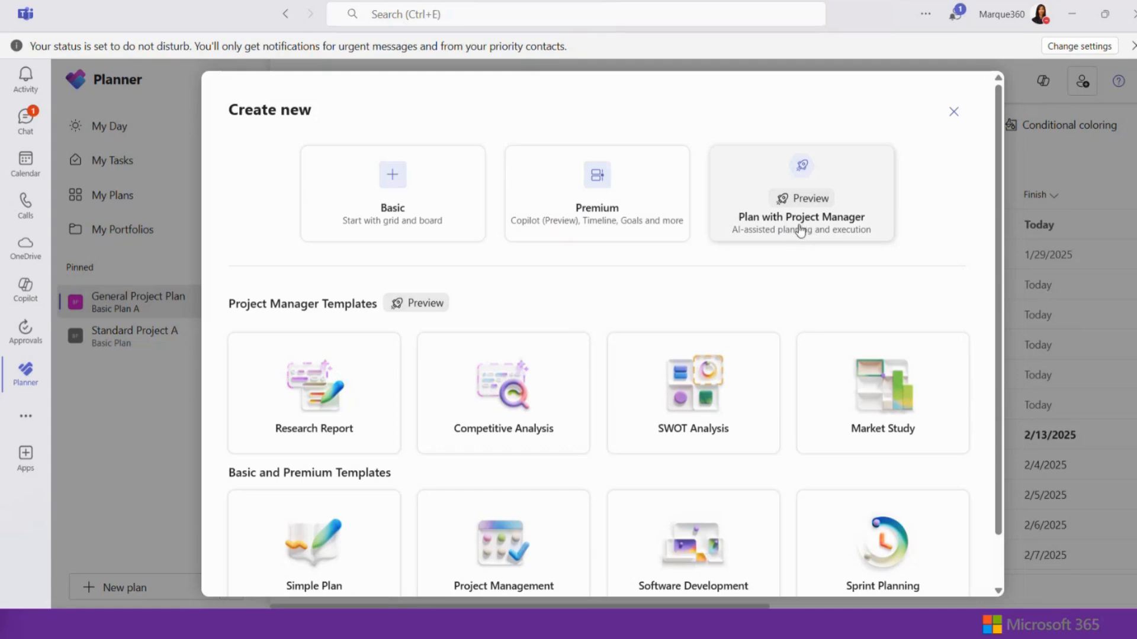
Start a pinned Project Manager plan from scratch named "Plan with PM" and open its group choices
left_click(800, 230)
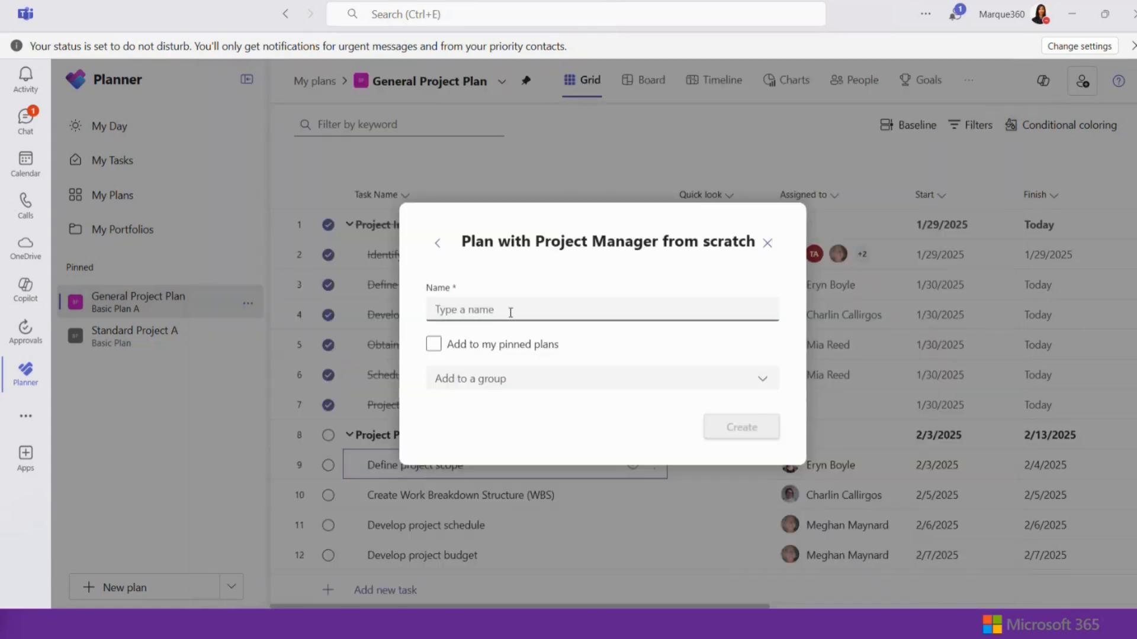
left_click(506, 315)
type("Plan with P")
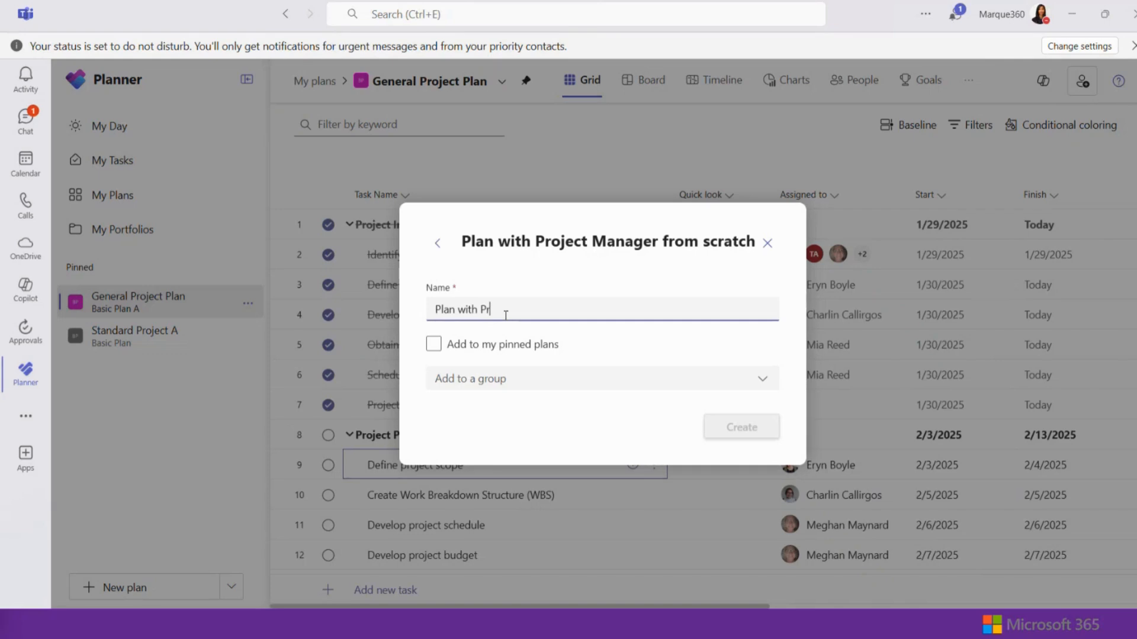
type("M")
left_click(433, 344)
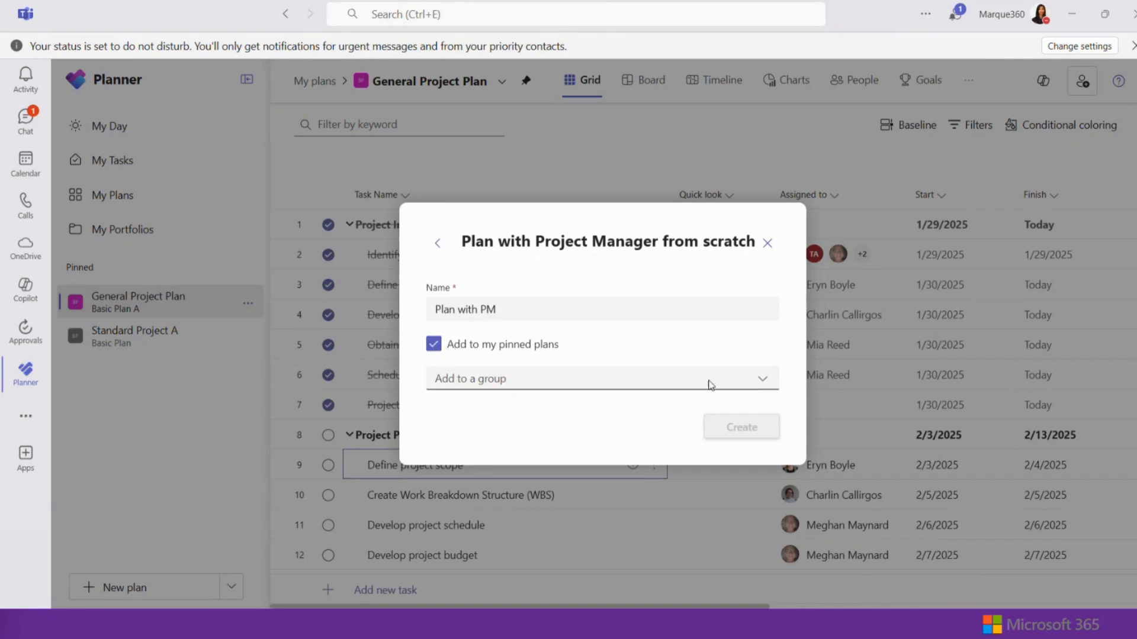
left_click(761, 382)
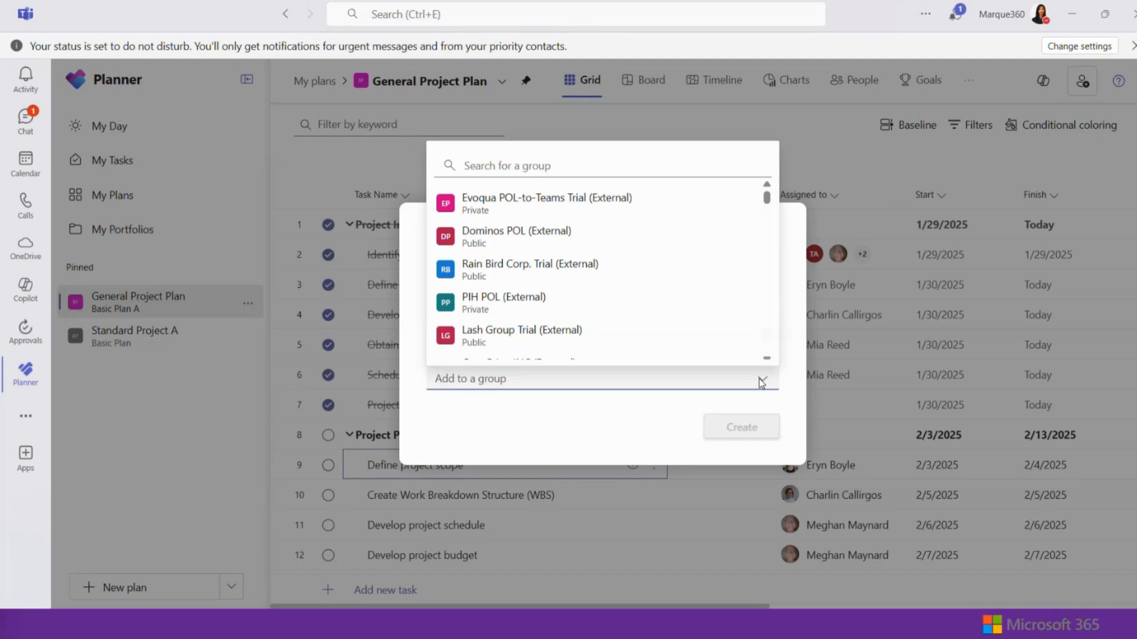
left_click(687, 411)
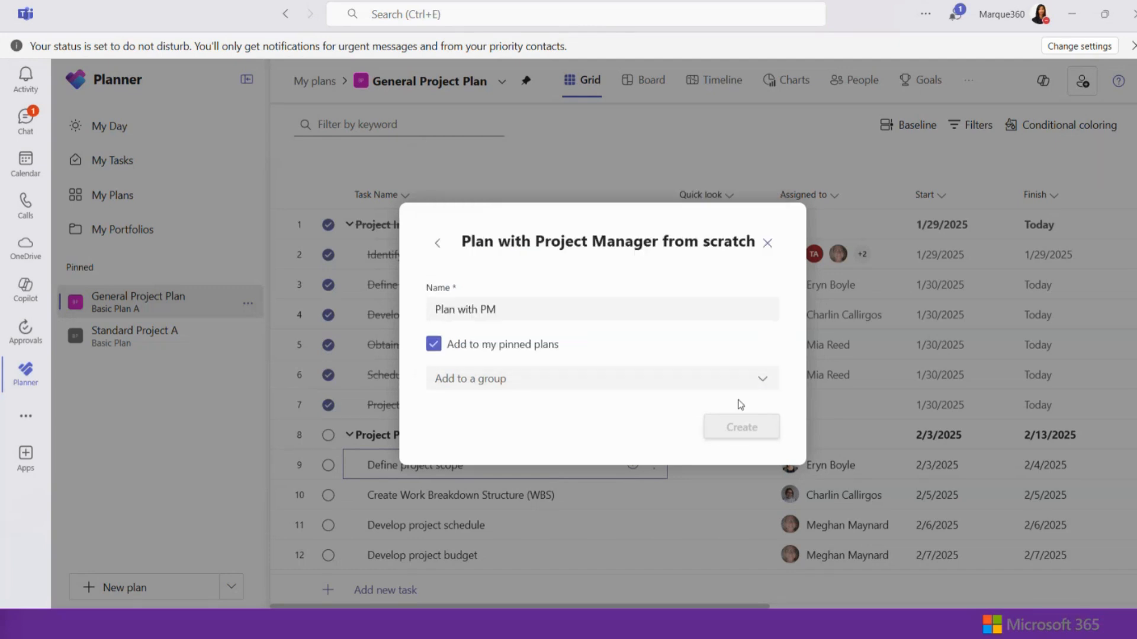
left_click(762, 383)
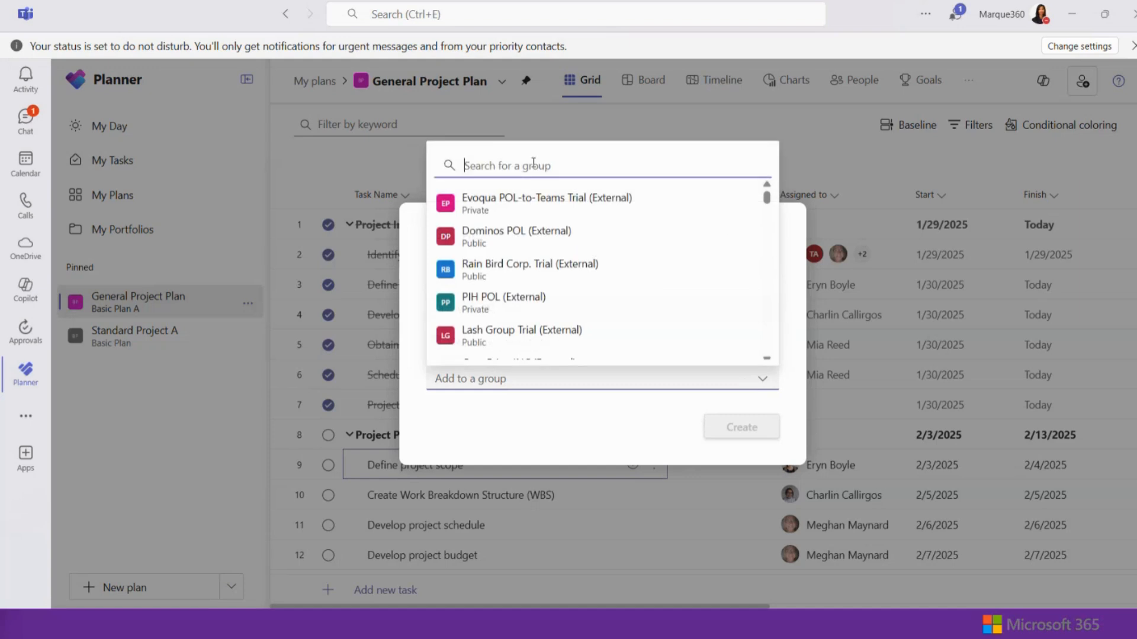
type("standa")
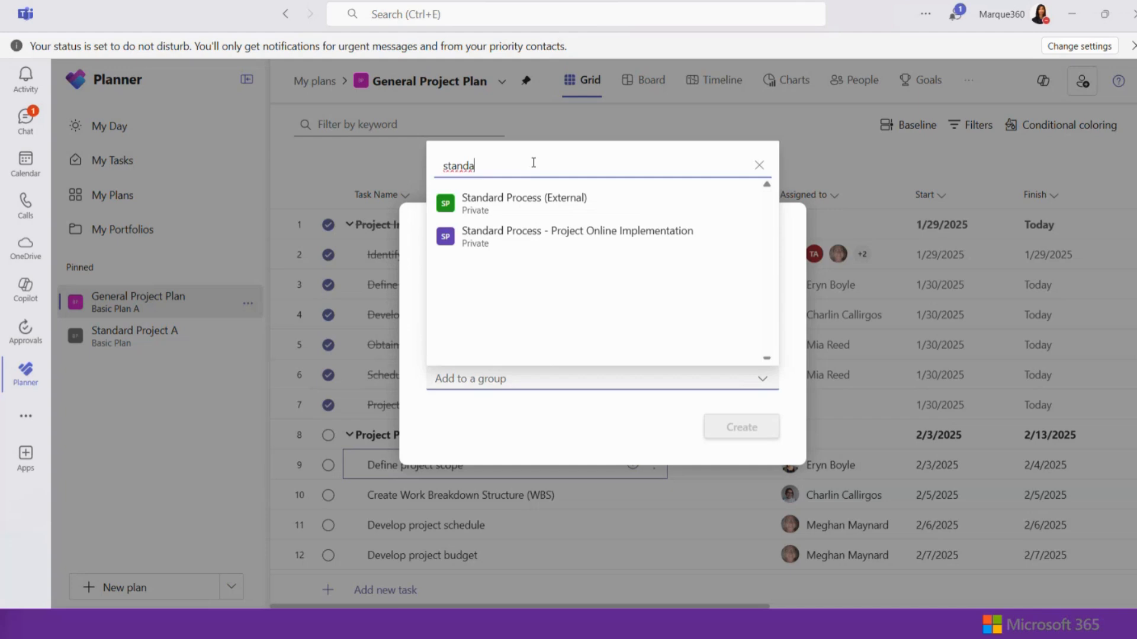
key("BackSpace")
key("BackSpace")
key("BackSpace")
key("BackSpace")
key("BackSpace")
key("BackSpace")
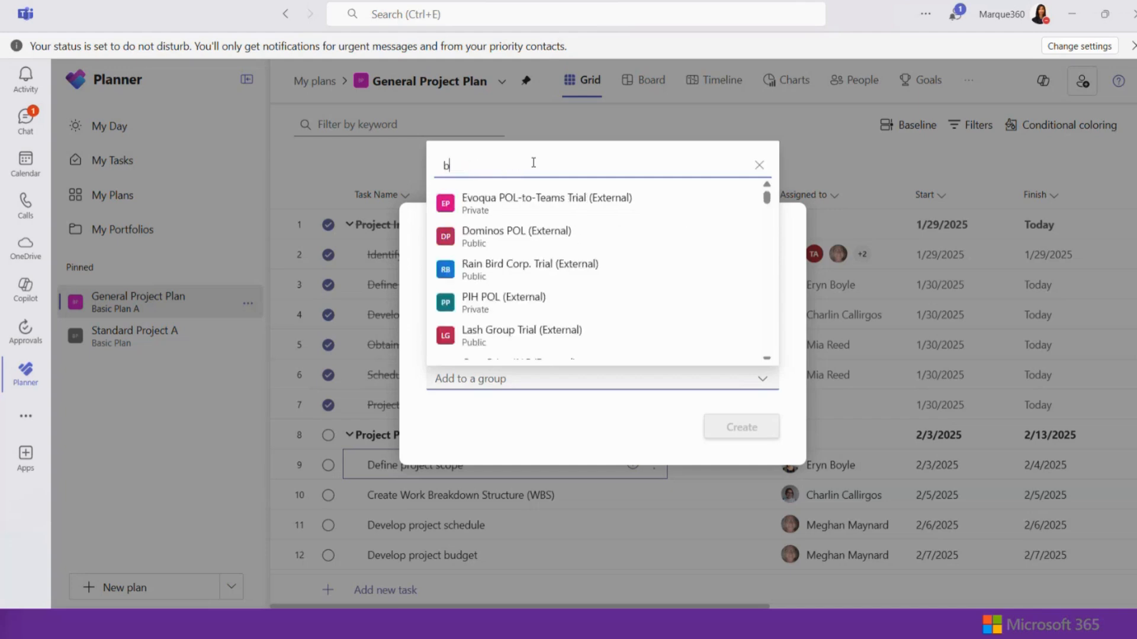
Find the group with "bas", add the plan to Webinar Basic Plan, and create it
type("bas")
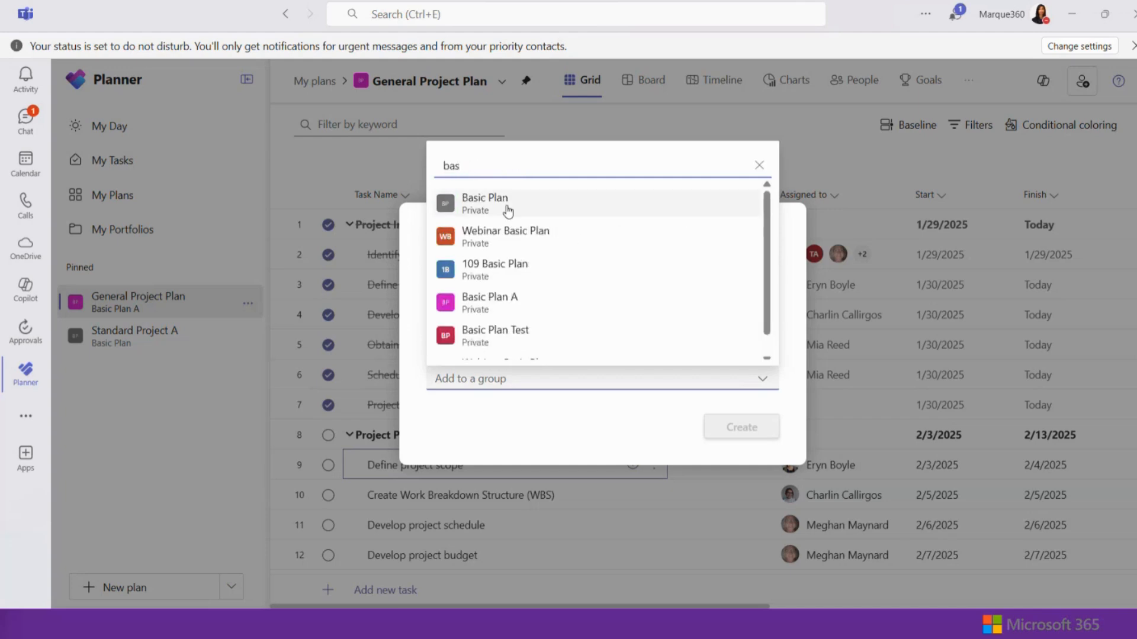
left_click(507, 241)
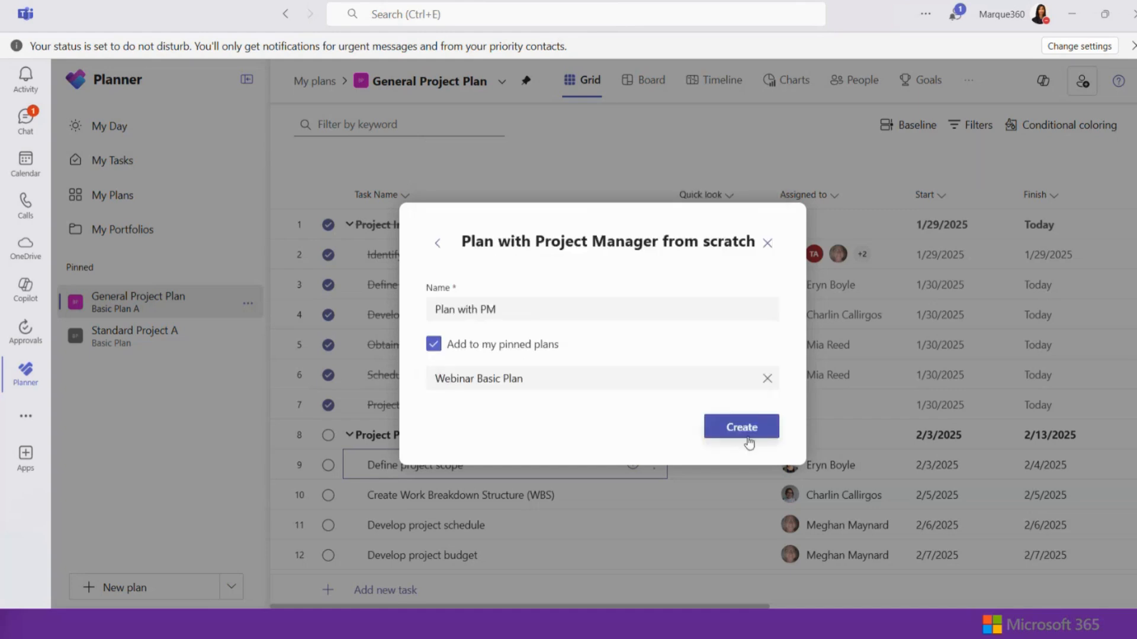
left_click(745, 431)
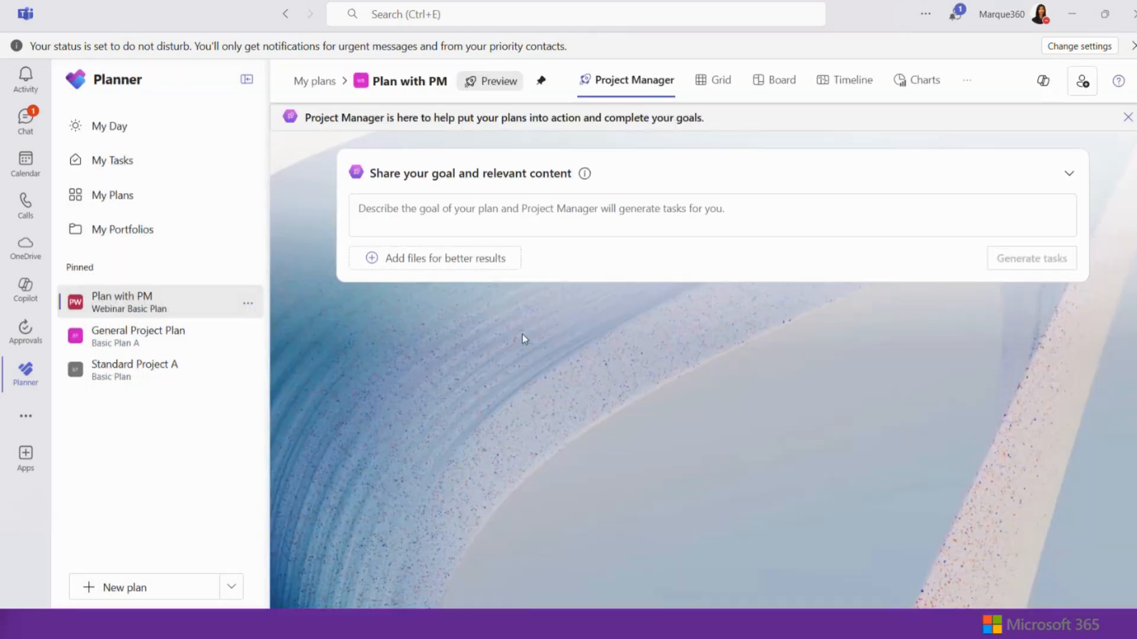
Describe the plan's goal as "Create a plan about MS Planner and AI benefits"
left_click(466, 211)
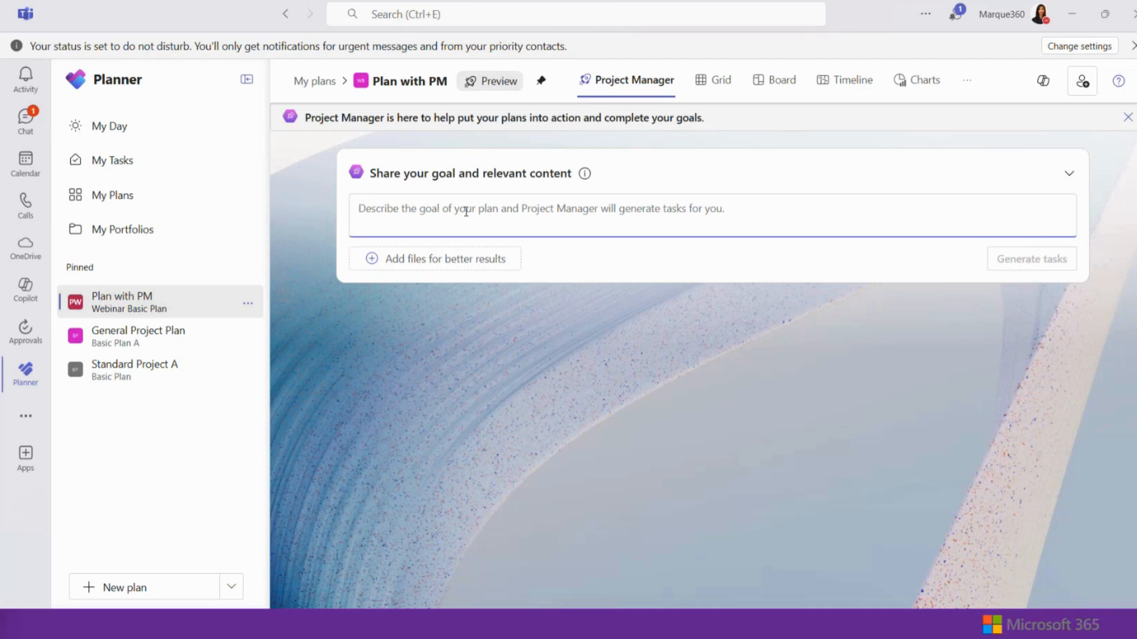
type("C")
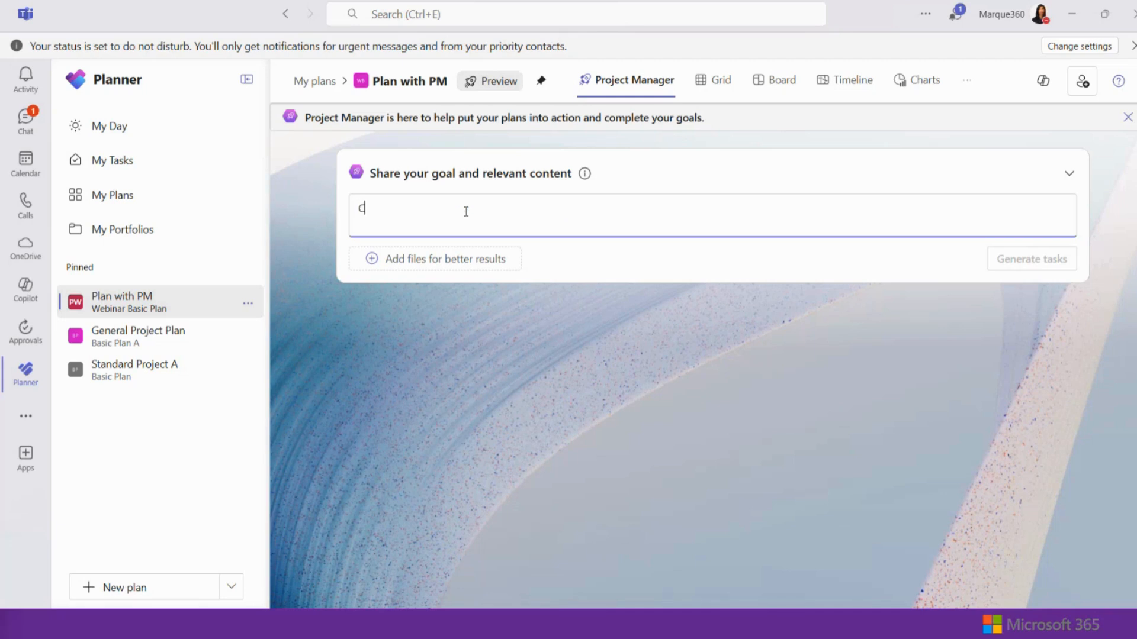
type("reate a plan about MS Planner a")
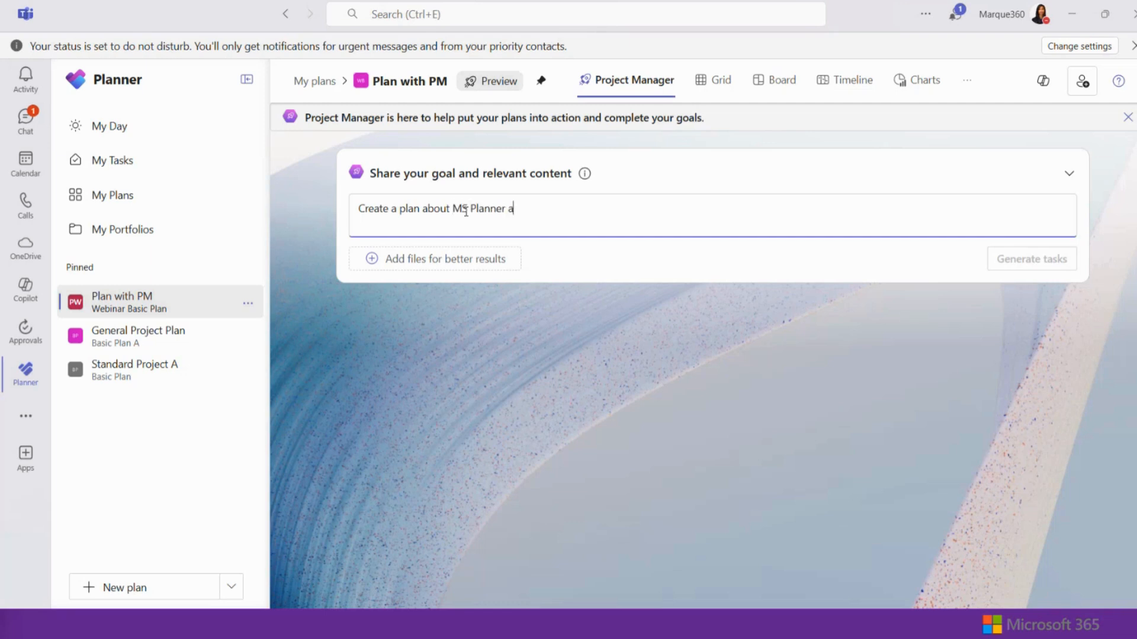
type("nd AI benefits")
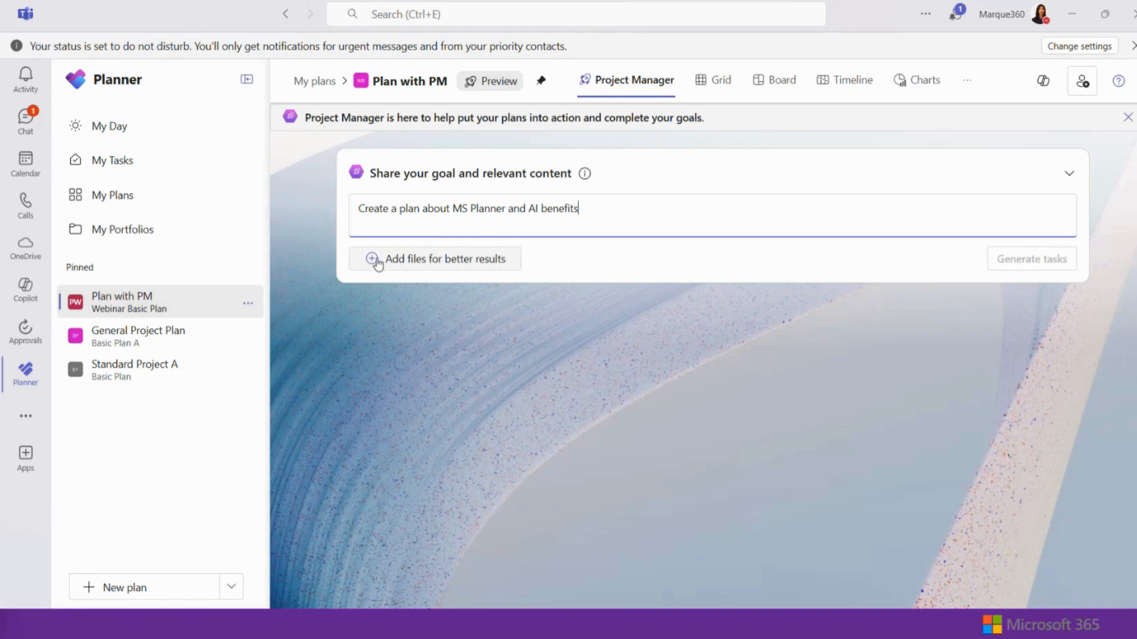
Attach the presentation "Exploring AI with Microsoft Planner_ Copilot & the Future of Project" and generate tasks from the goal
left_click(394, 246)
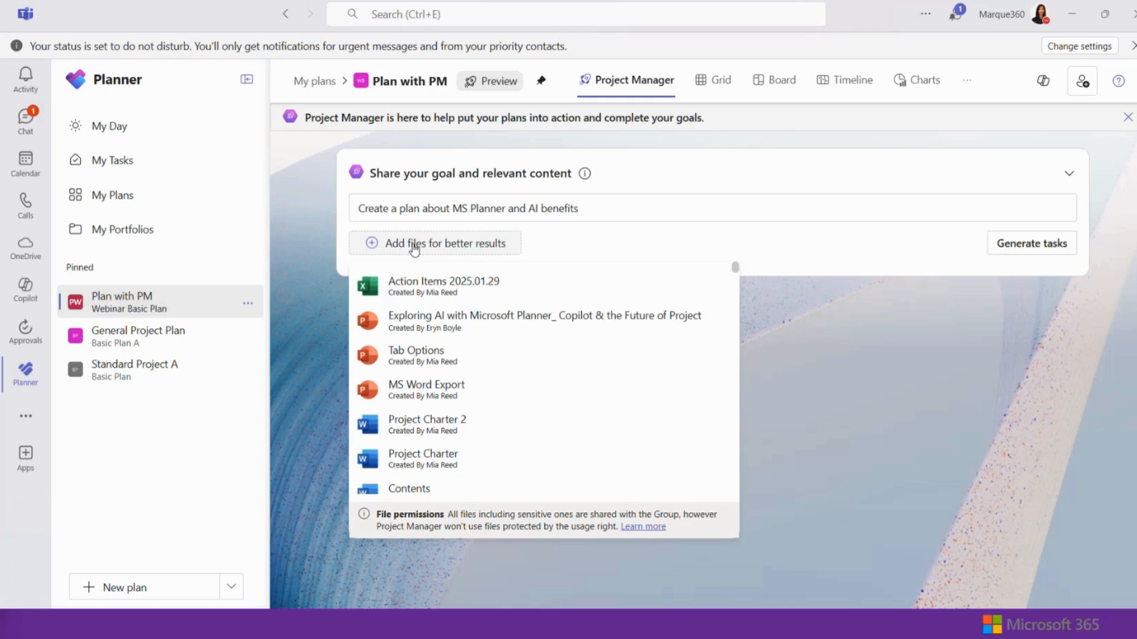
left_click(424, 330)
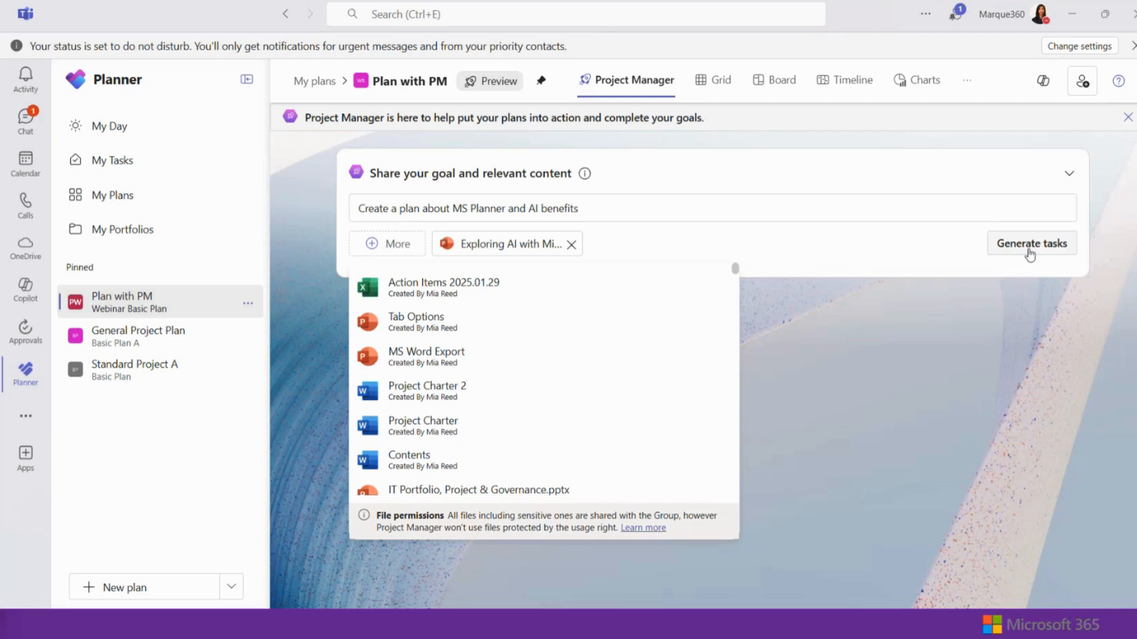
left_click(1030, 248)
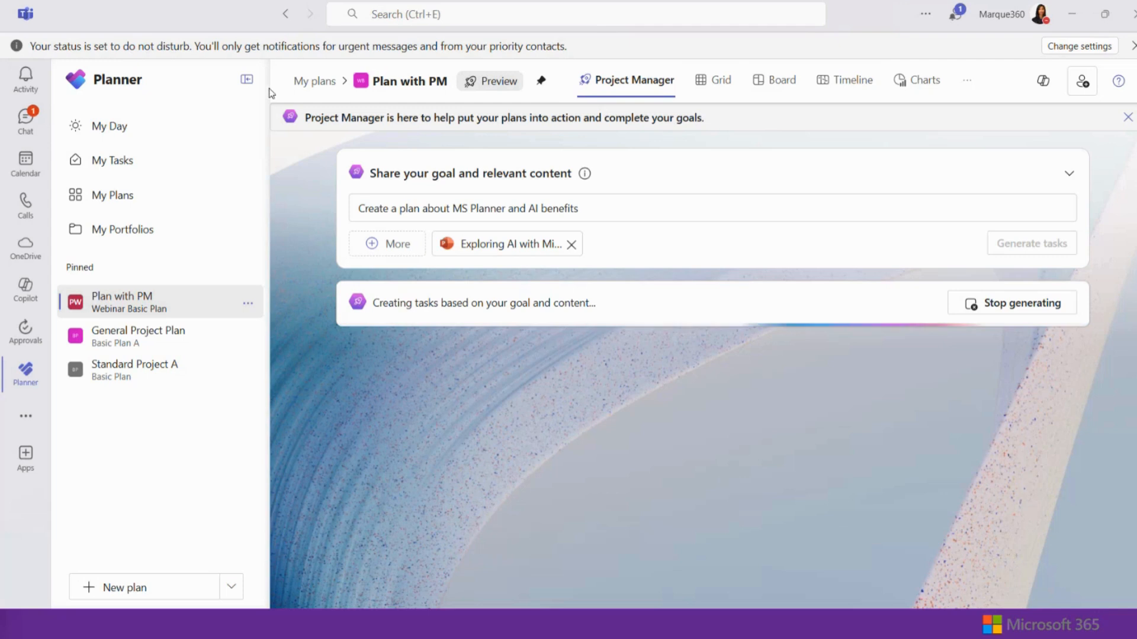
Collapse the Planner navigation and assign all generated team tasks to Project Manager
left_click(247, 80)
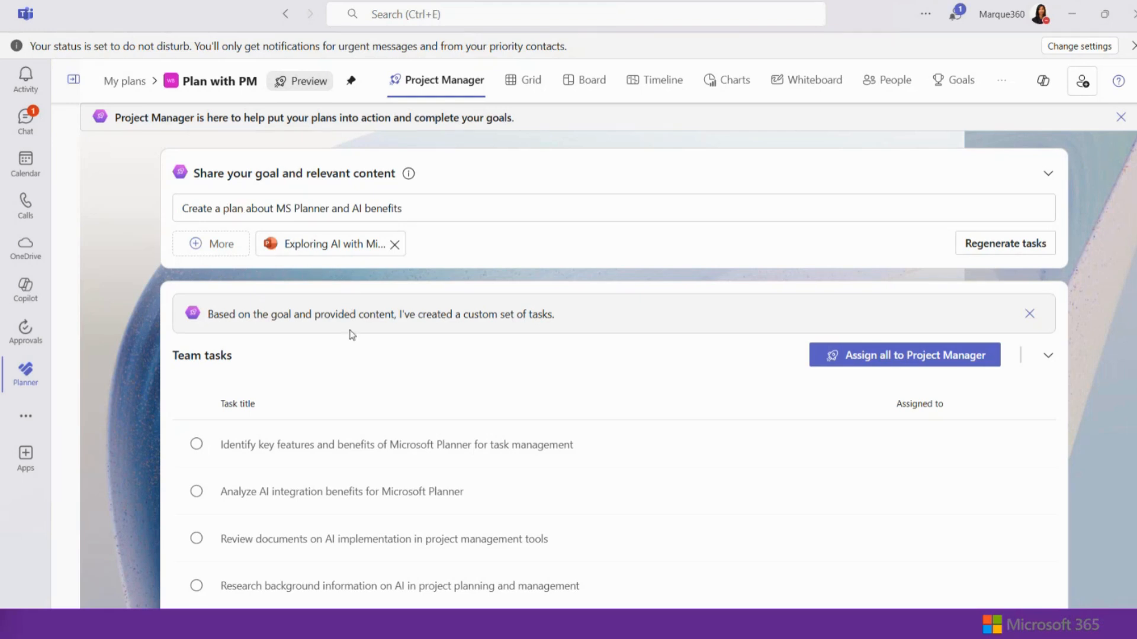
scroll(350, 342, "down", 3)
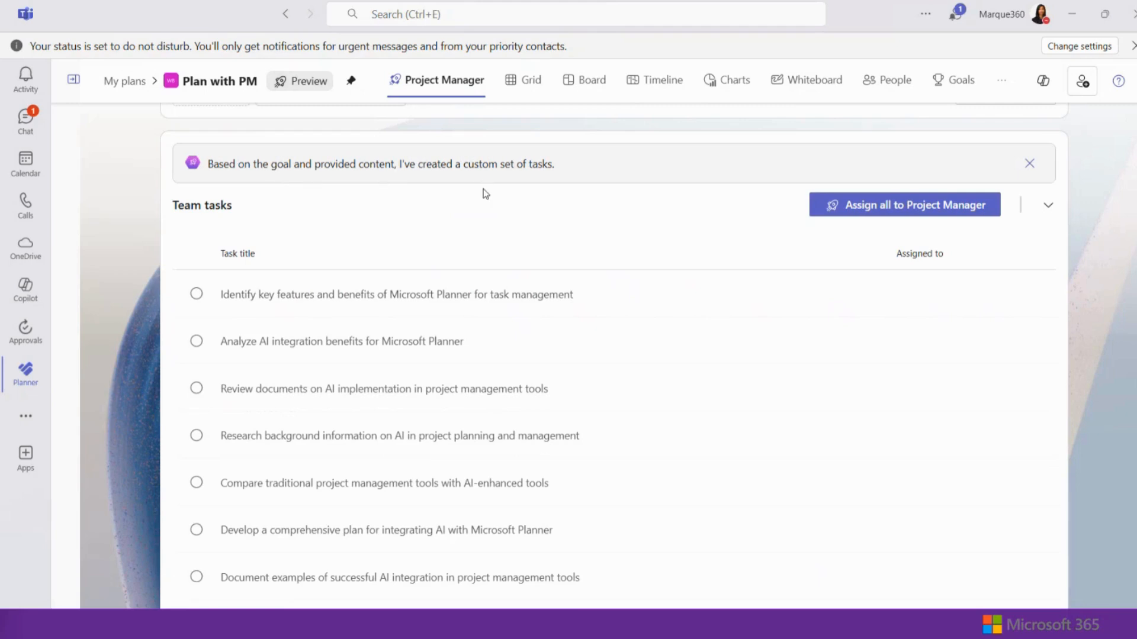
scroll(489, 247, "down", 1)
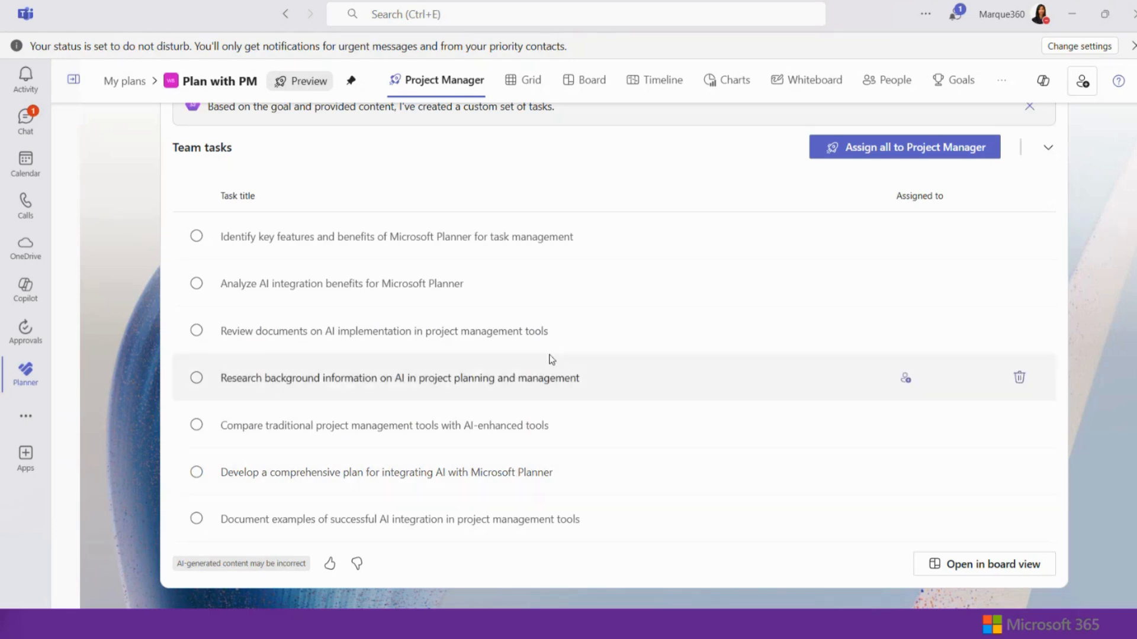
scroll(533, 184, "up", 1)
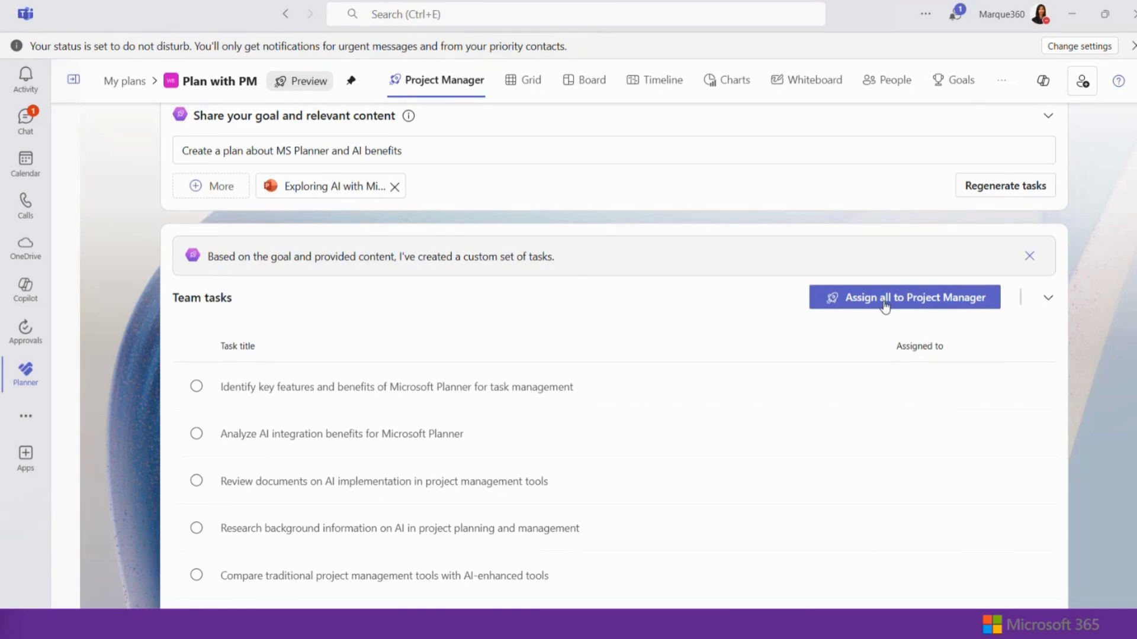
left_click(866, 305)
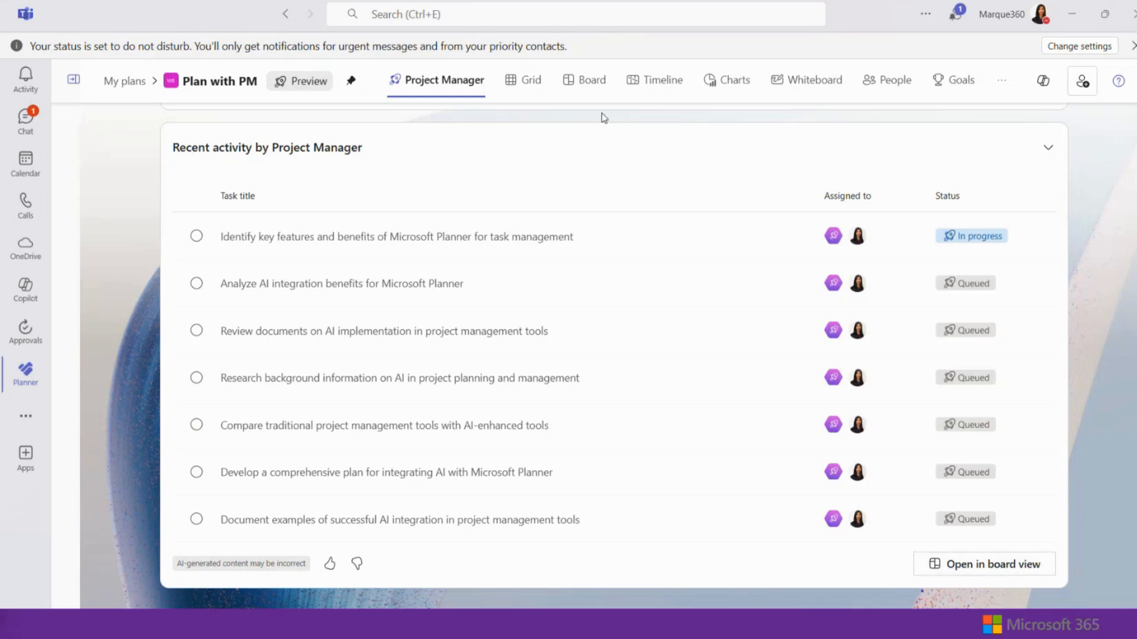
In the Grid view, add the two unassigned suggested members to the first task, about key features and benefits of Microsoft Planner
scroll(635, 318, "up", 3)
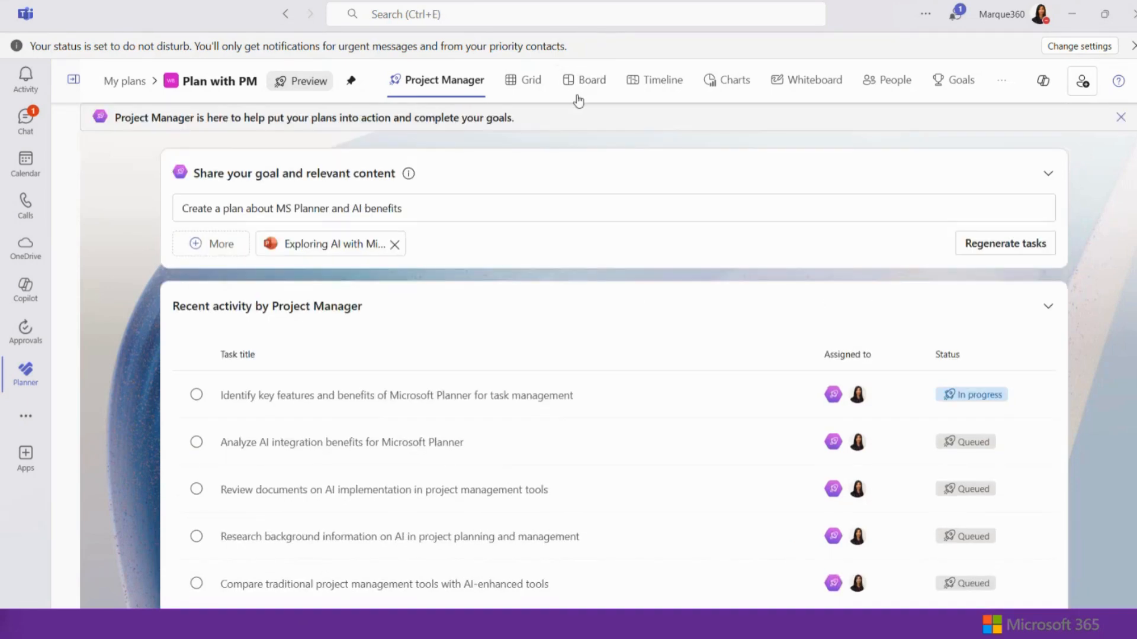
left_click(536, 87)
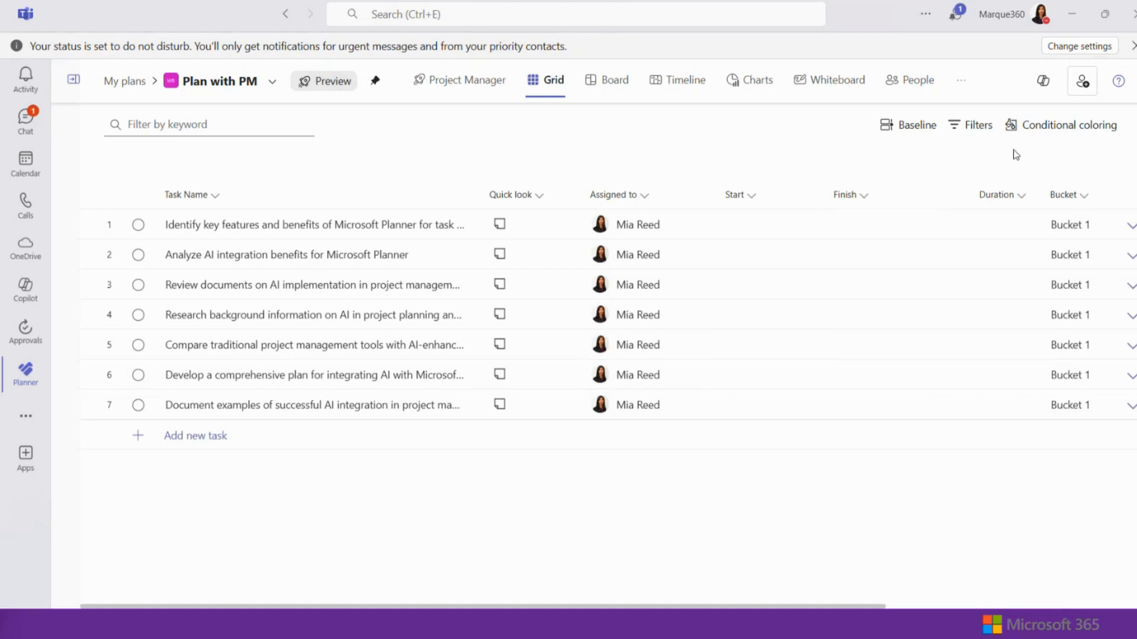
left_click(698, 230)
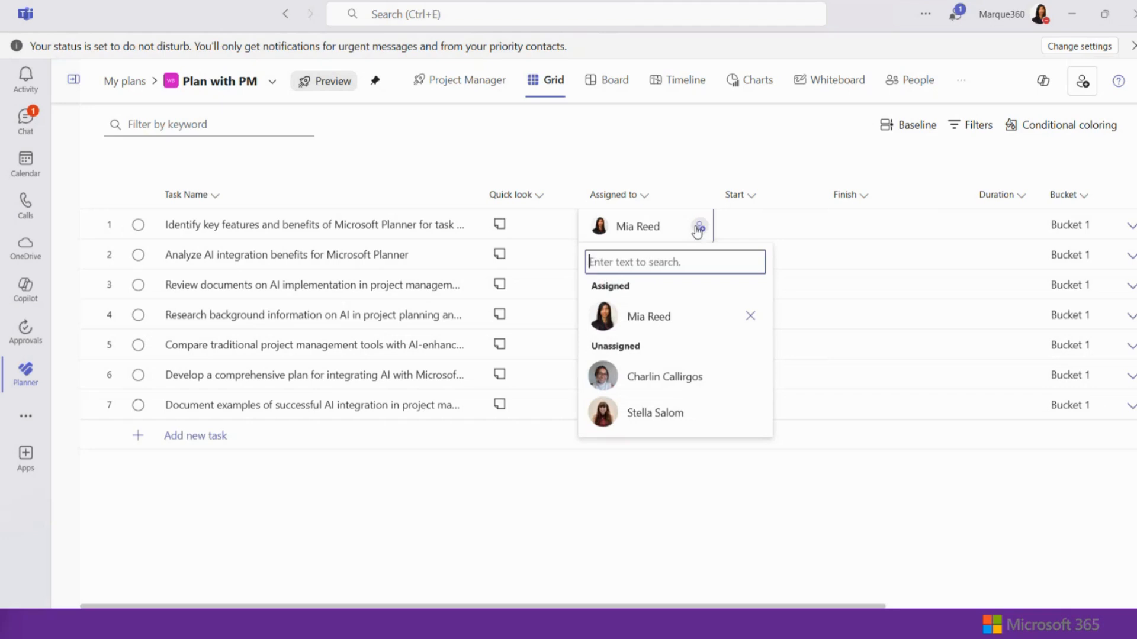
left_click(684, 382)
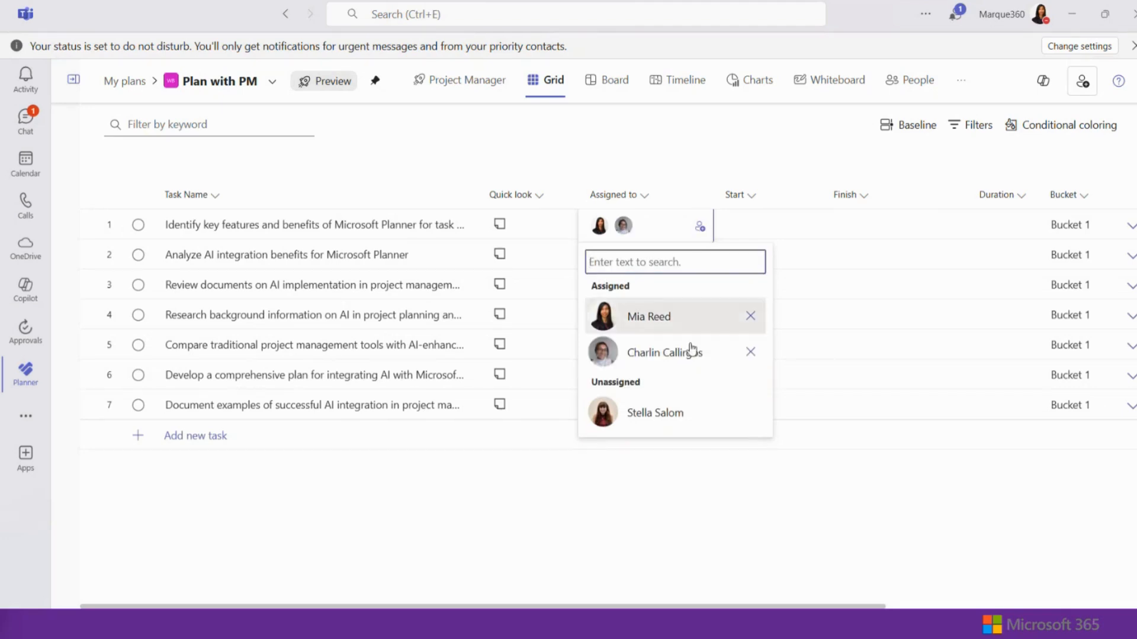
left_click(675, 414)
left_click(676, 485)
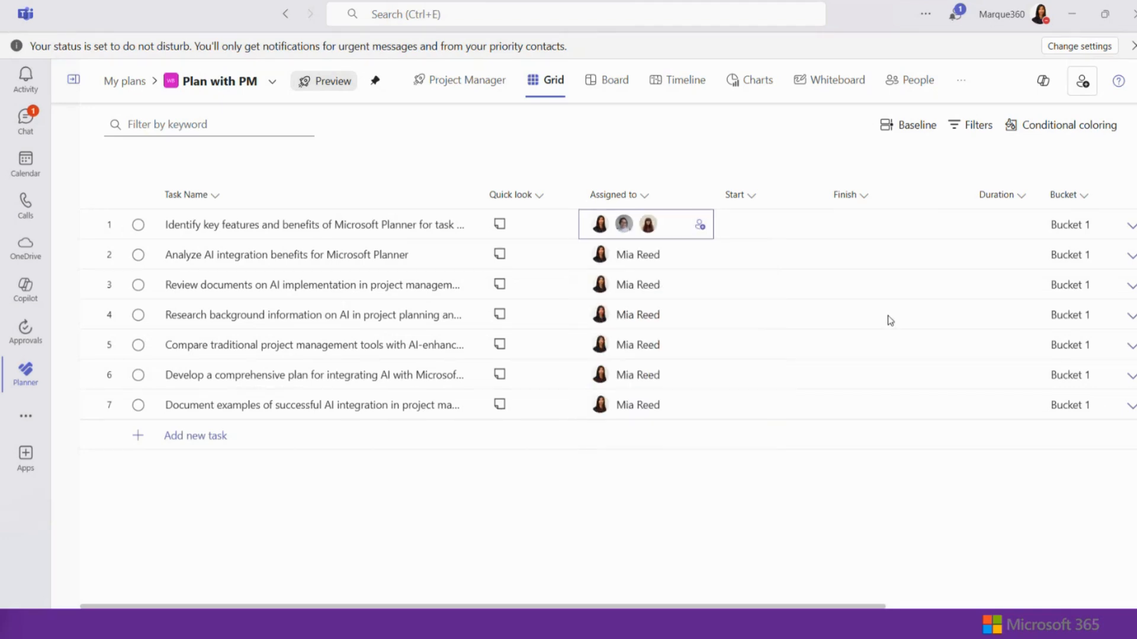
Set the duration of task 1 to 11 days and of tasks 2 through 7 to 1 day each
left_click(1008, 237)
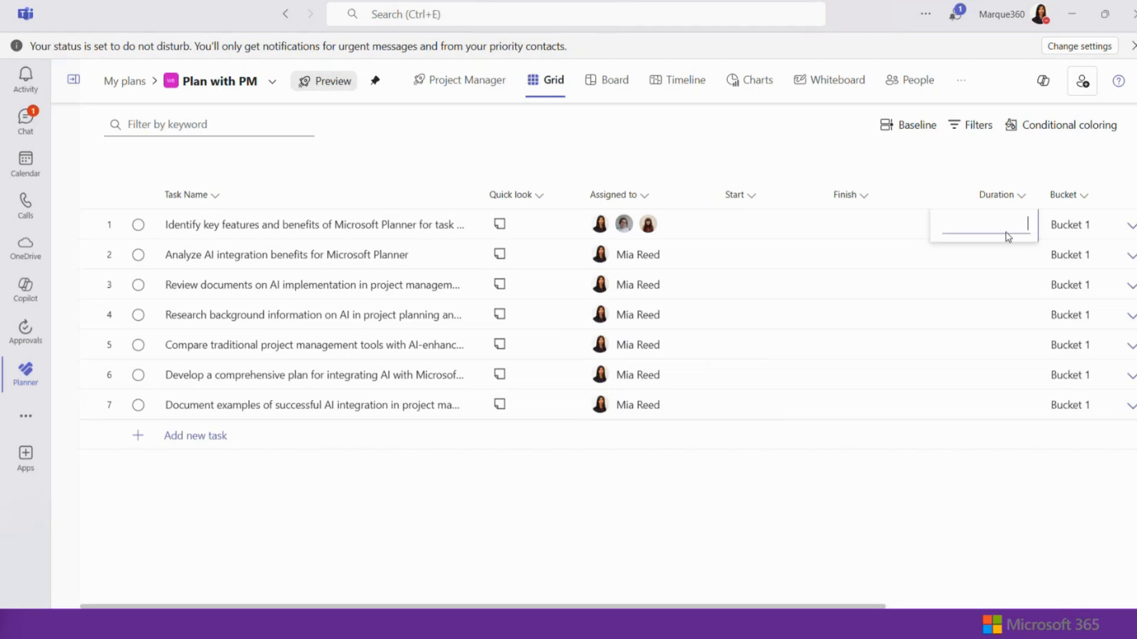
type("11")
key("Return")
type("1")
key("Return")
type("1")
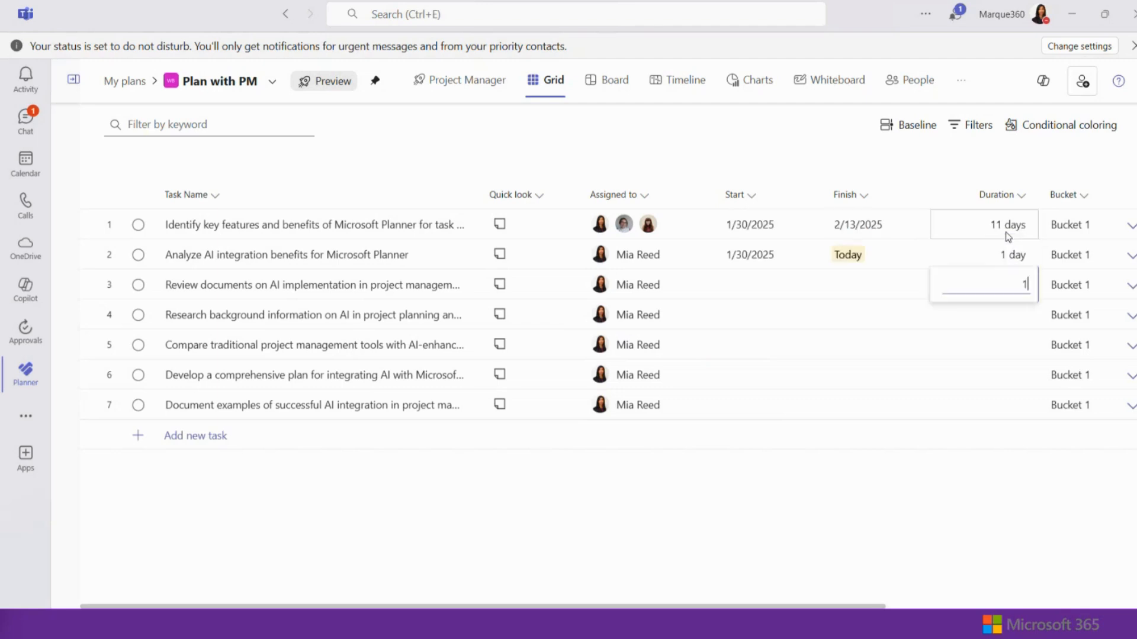
key("Return")
type("1")
key("Return")
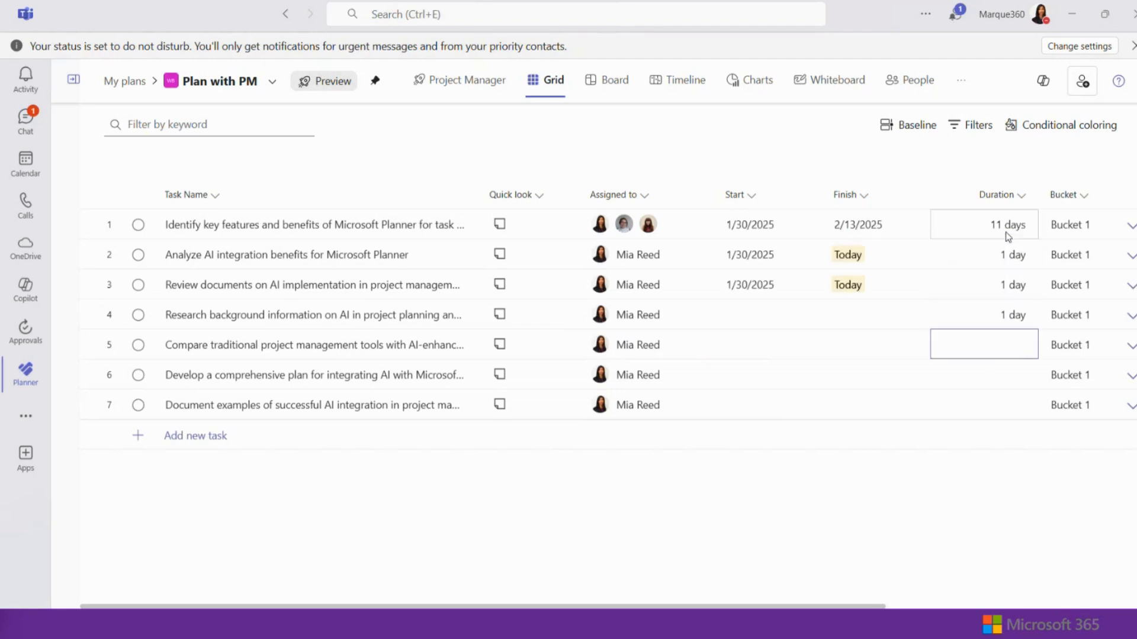
type("1")
key("Return")
type("1")
key("Return")
type("1")
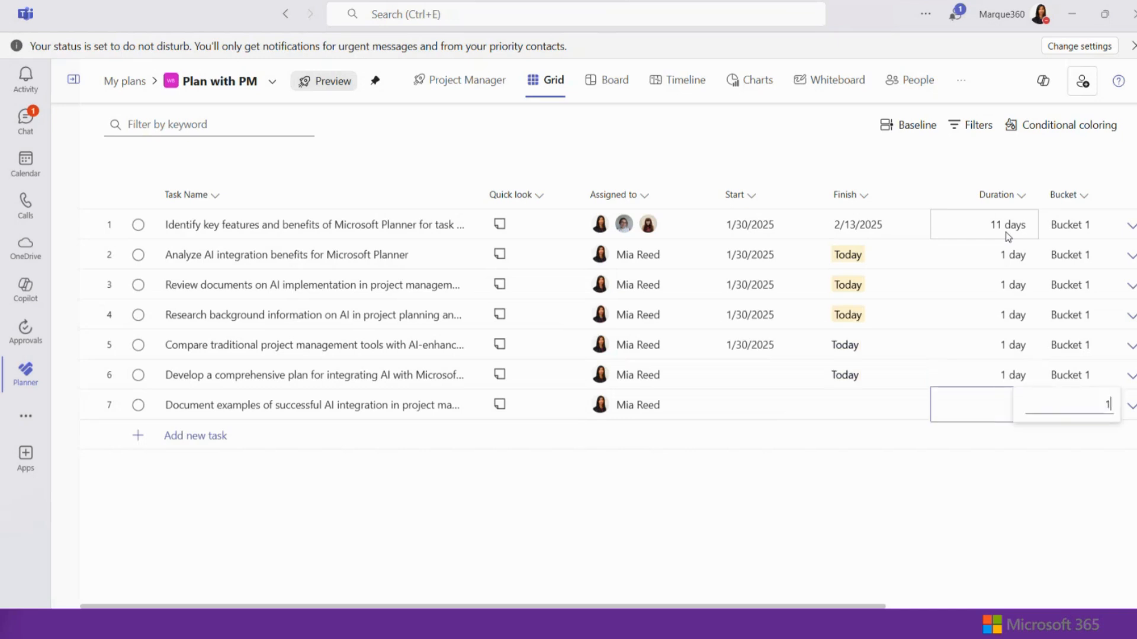
key("Return")
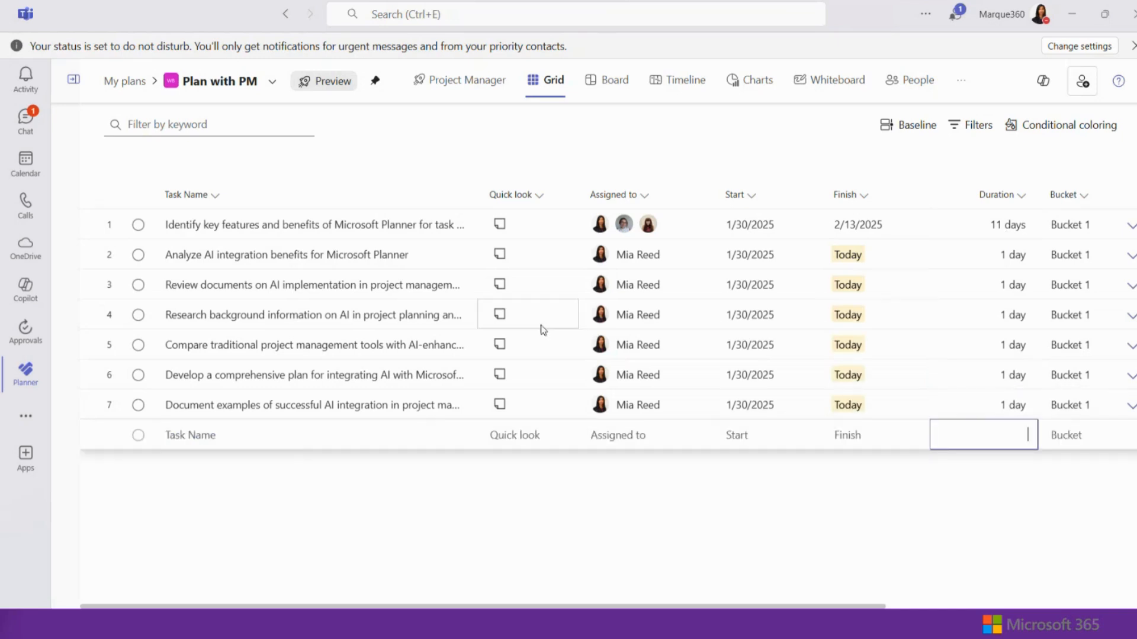
left_click(289, 472)
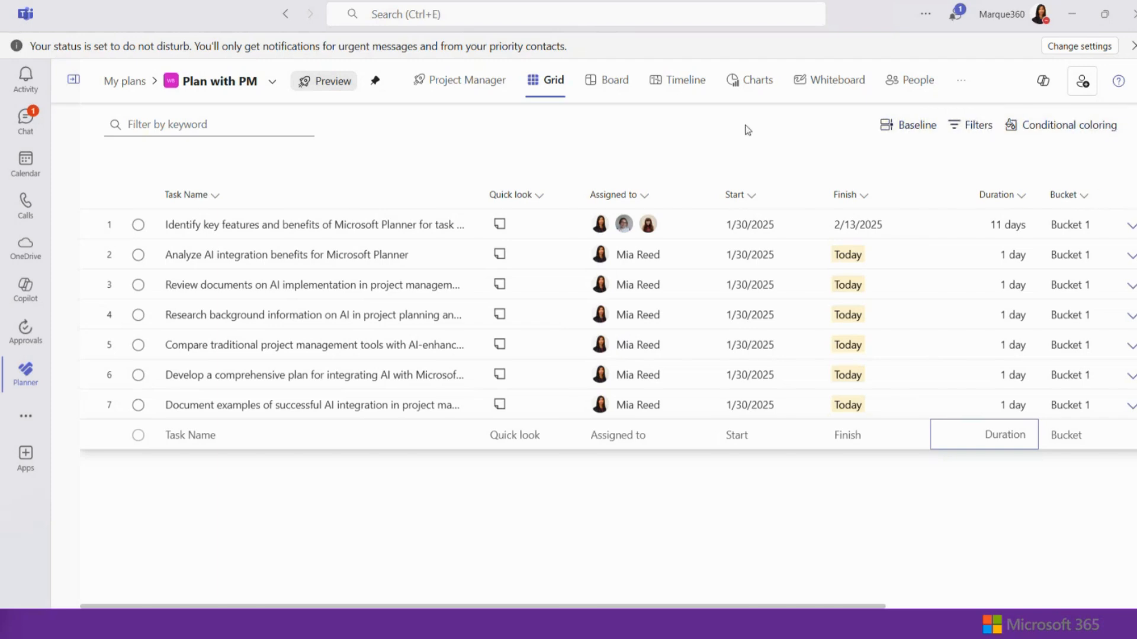
Show the plan's tasks in the Board view to examine their Project Manager status
left_click(615, 83)
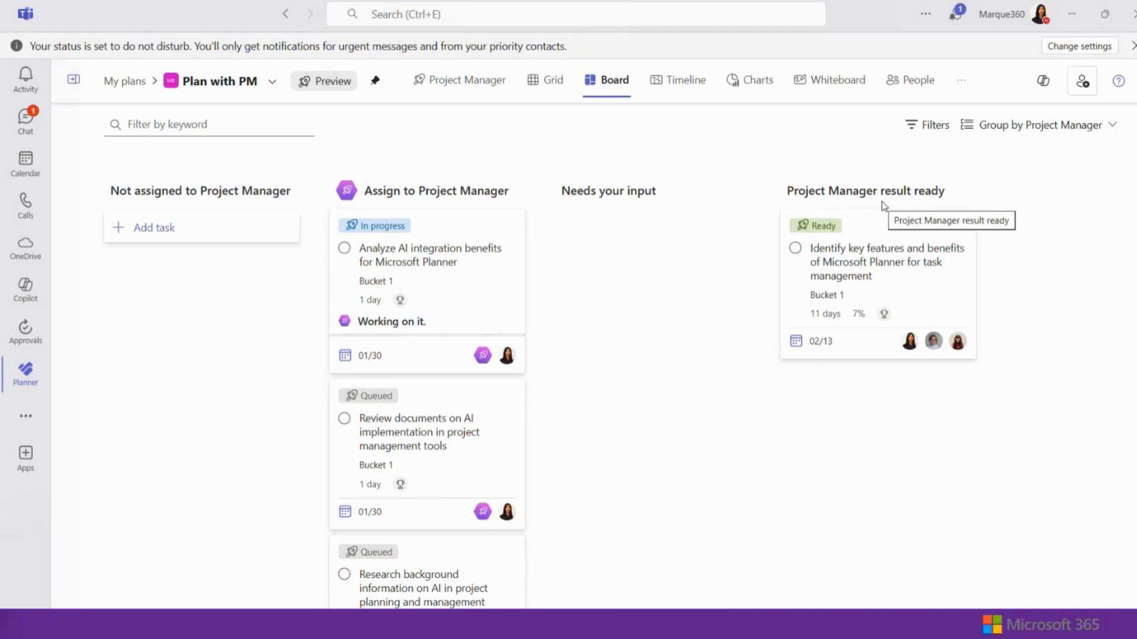
Open the ready task about Microsoft Planner's key features and benefits and examine the Project Manager status and generated document
left_click(928, 291)
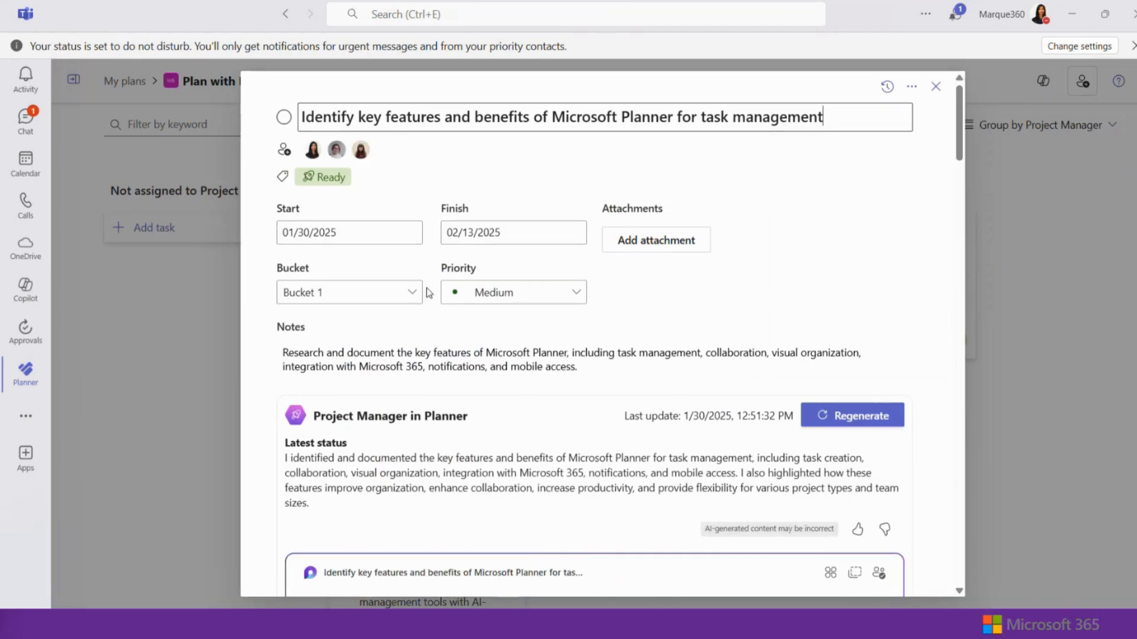
scroll(468, 290, "down", 3)
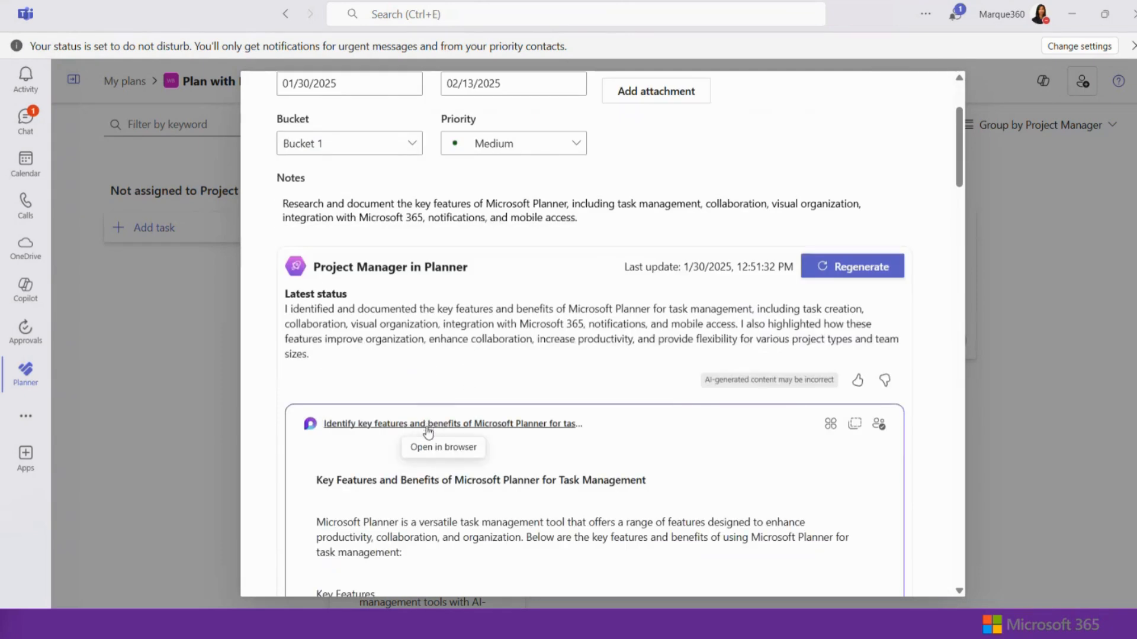
scroll(428, 434, "down", 1)
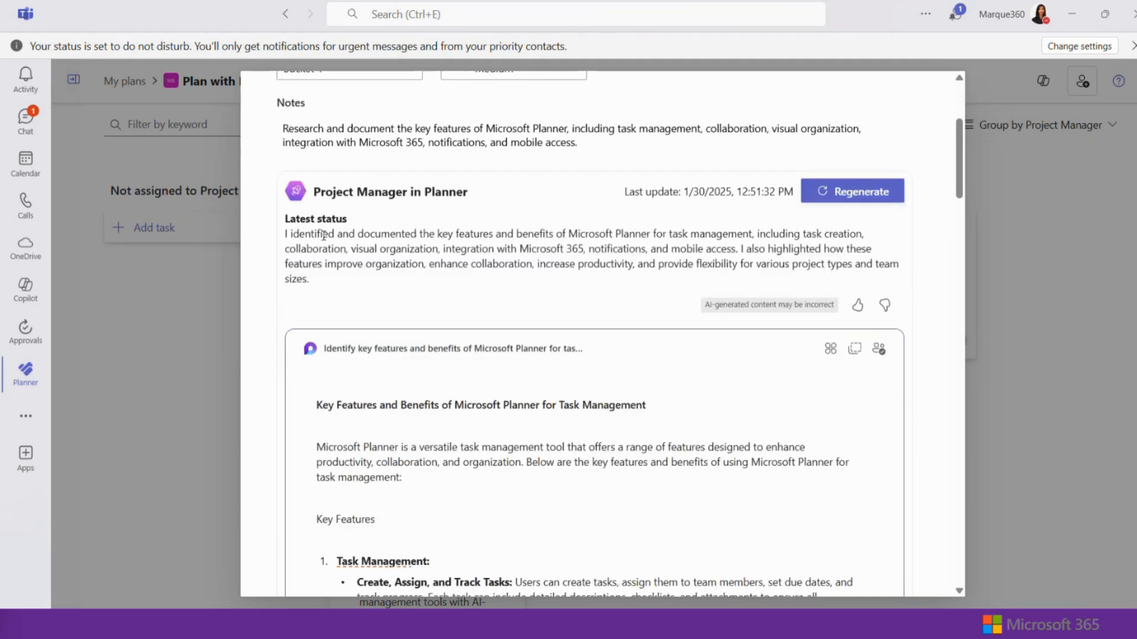
scroll(437, 413, "down", 3)
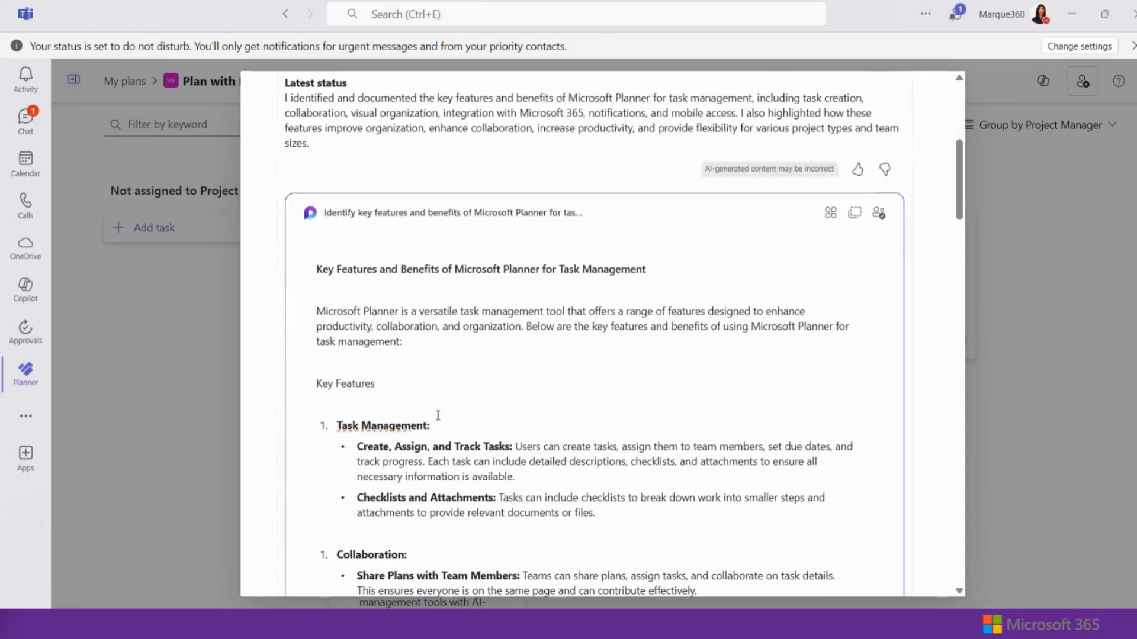
scroll(437, 414, "down", 1)
scroll(437, 414, "down", 1)
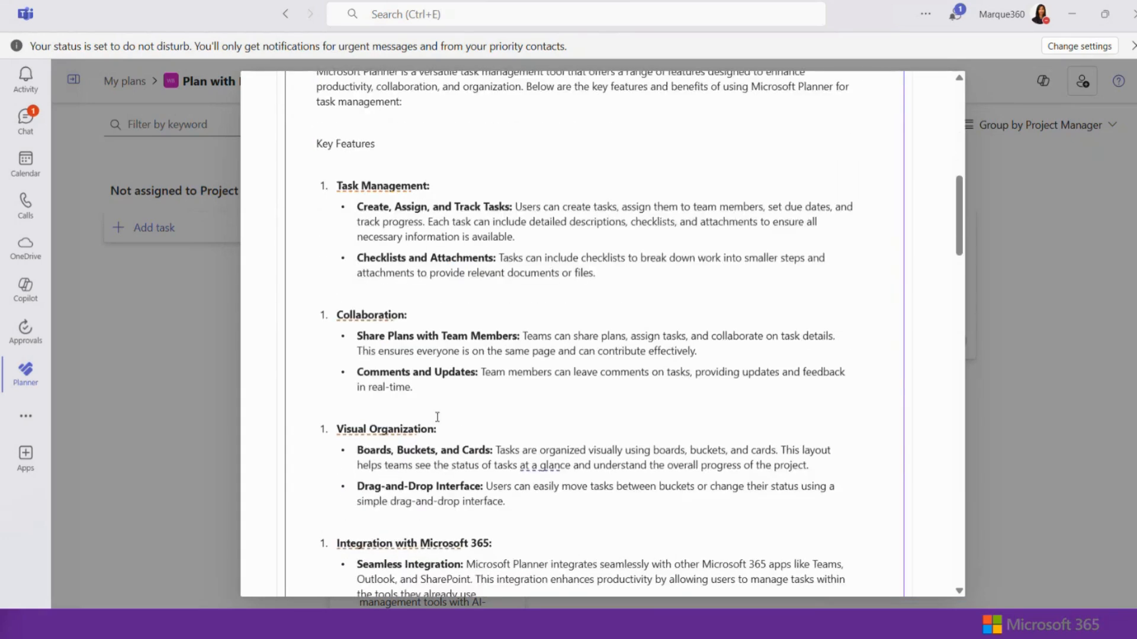
scroll(431, 438, "up", 1)
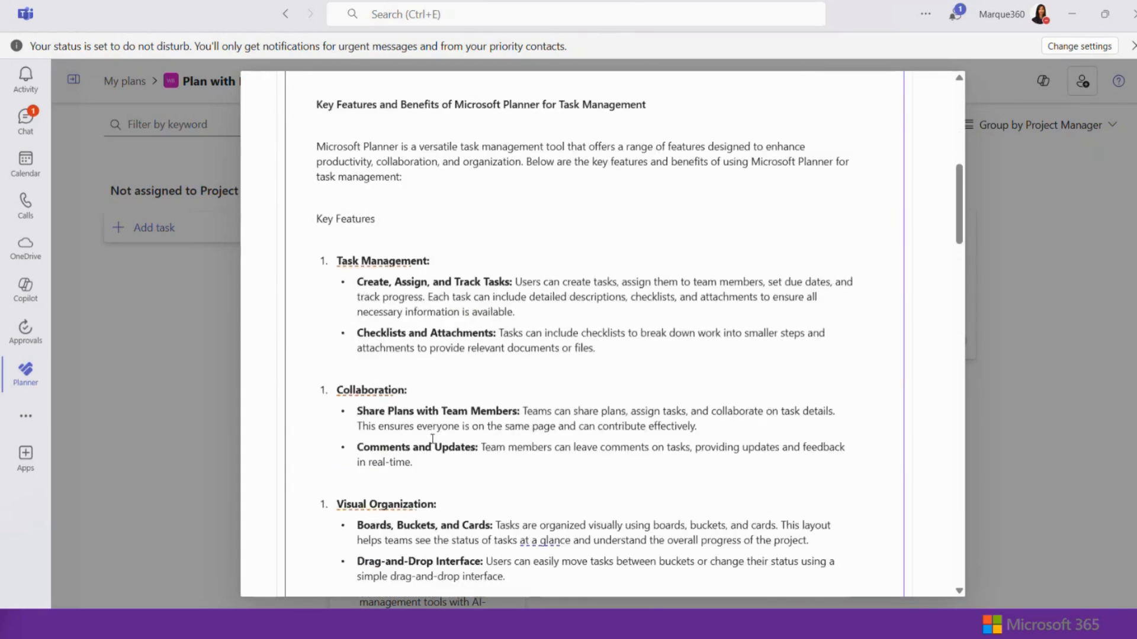
Add the line "add new feature" between the Task Management and Collaboration sections of the generated document, followed by an empty line
left_click(364, 370)
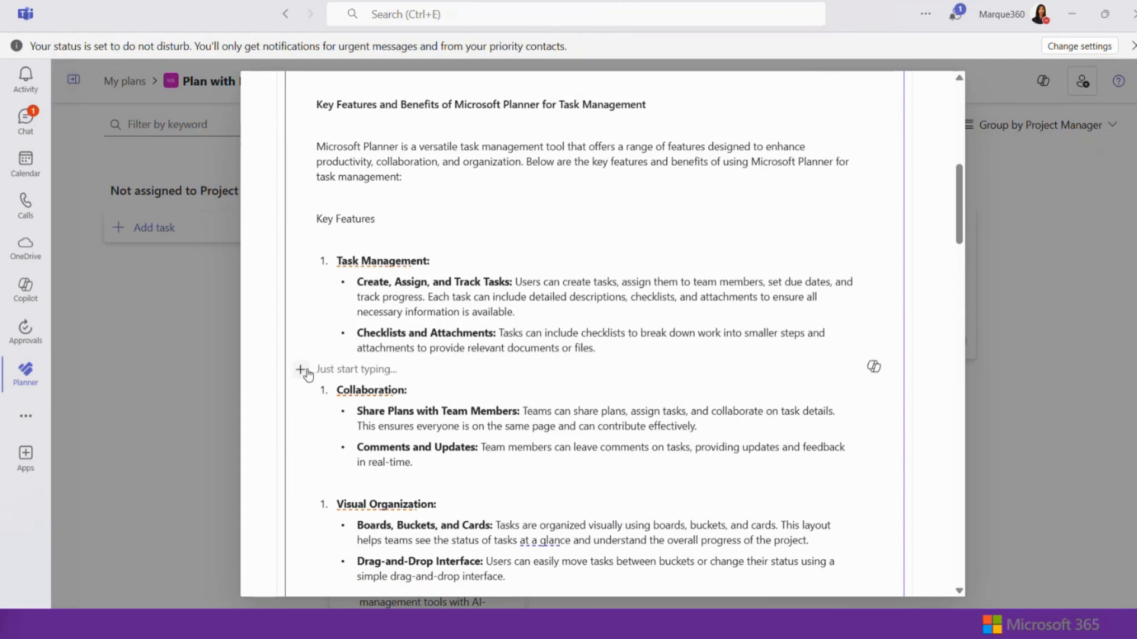
type("ads")
key("BackSpace")
type("d")
type("tat")
key("BackSpace")
key("BackSpace")
key("BackSpace")
key("BackSpace")
type("new featur")
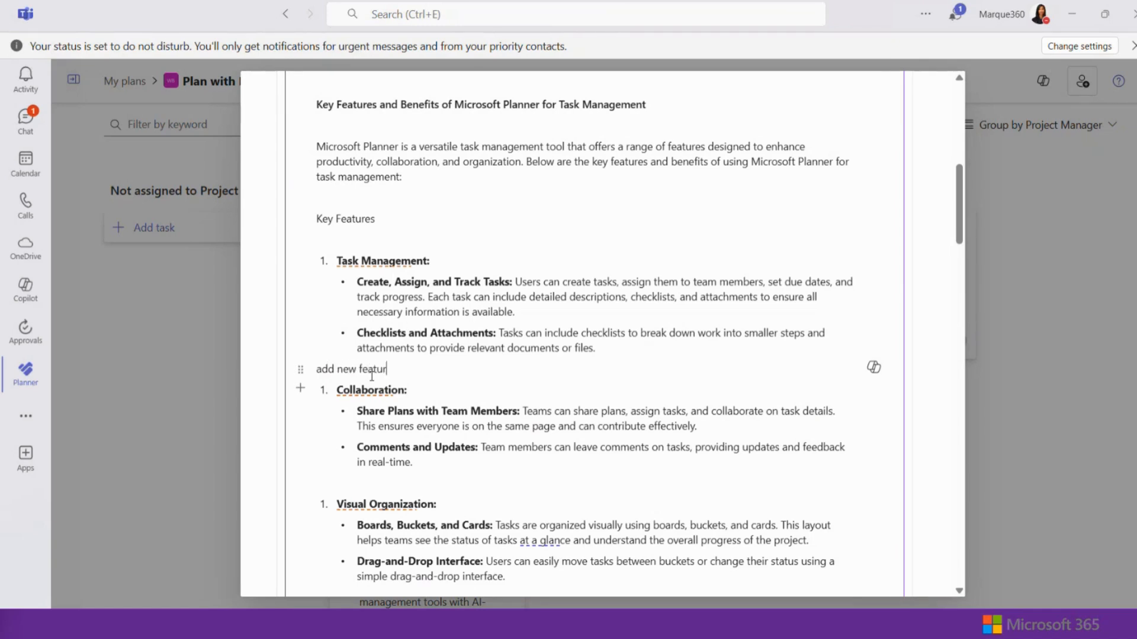
type("e")
key("Return")
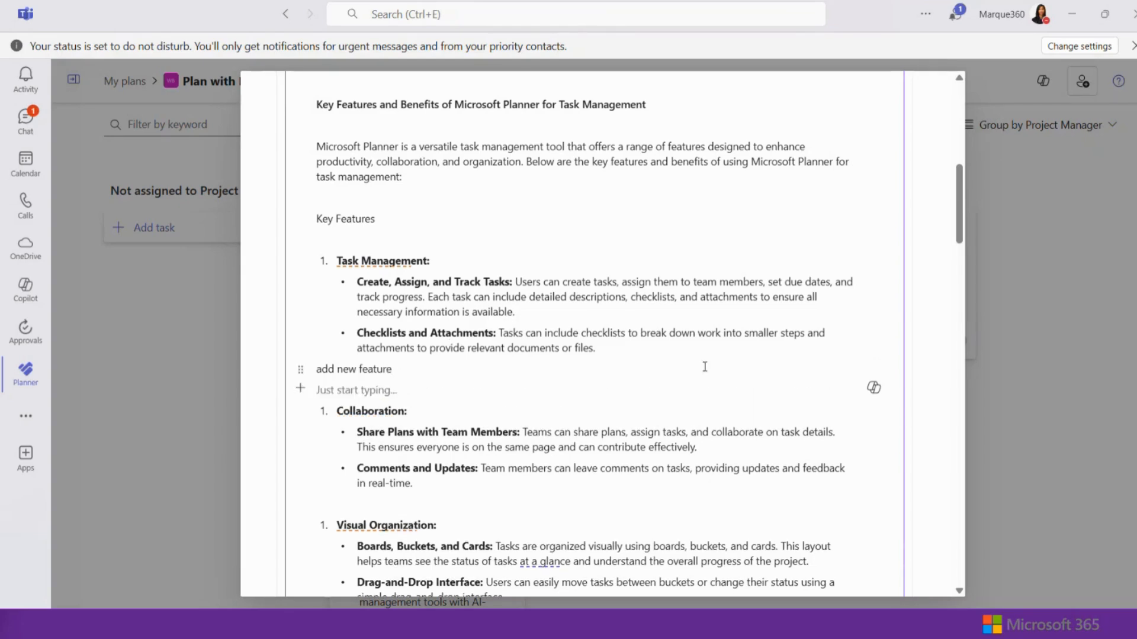
Read the rest of the generated document and the task's duration, effort, checklist, dependency and goal details, and close the task
scroll(715, 367, "up", 5)
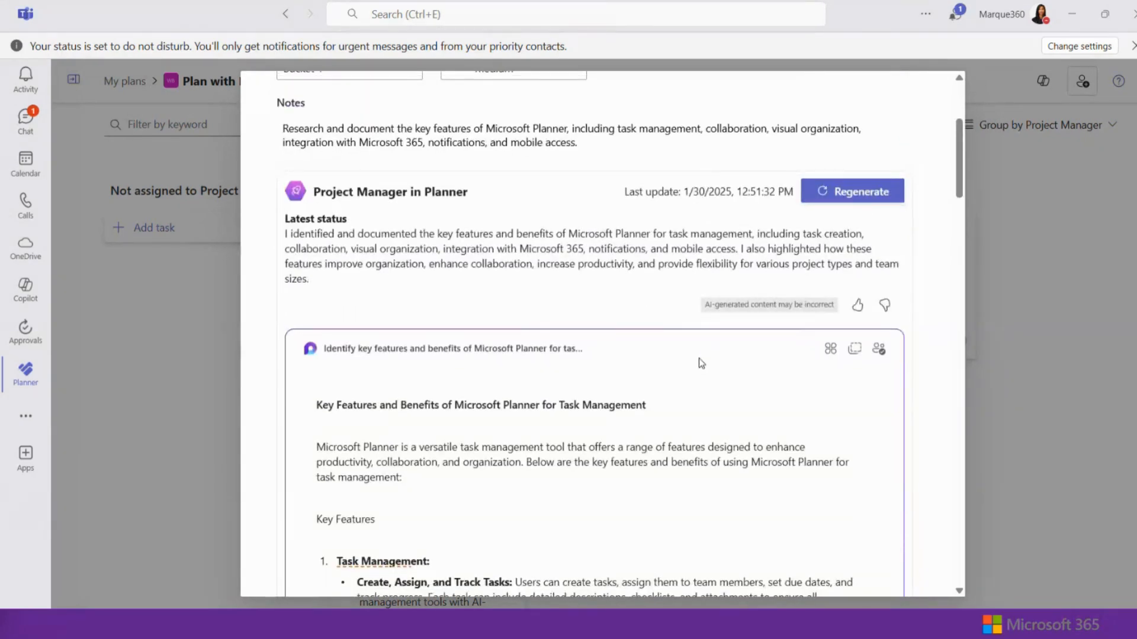
scroll(698, 365, "down", 10)
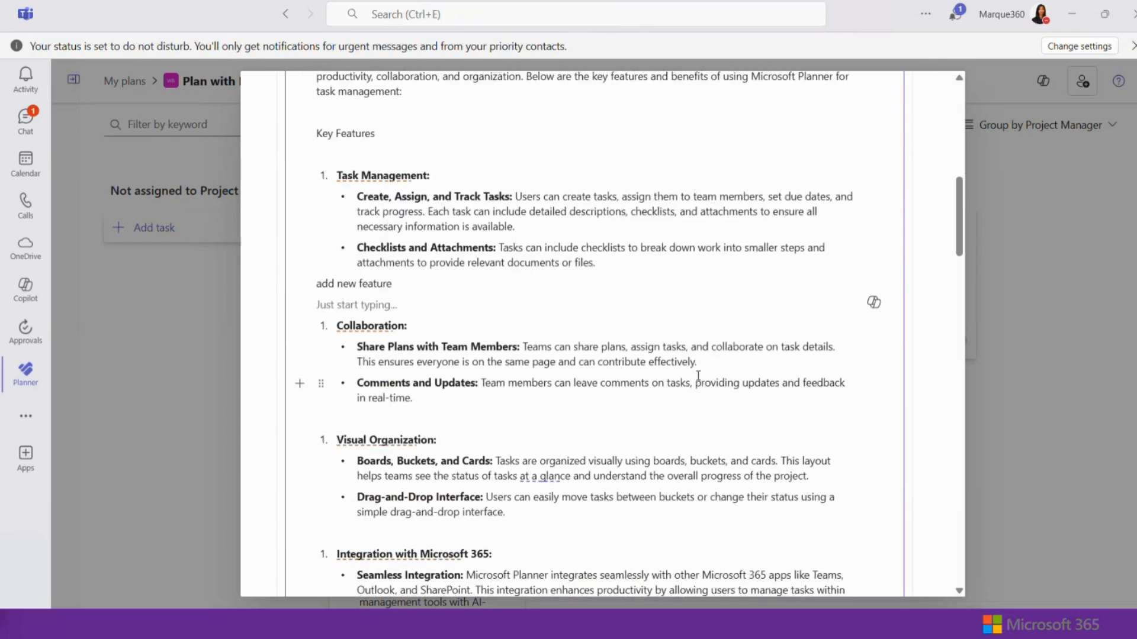
scroll(699, 376, "down", 3)
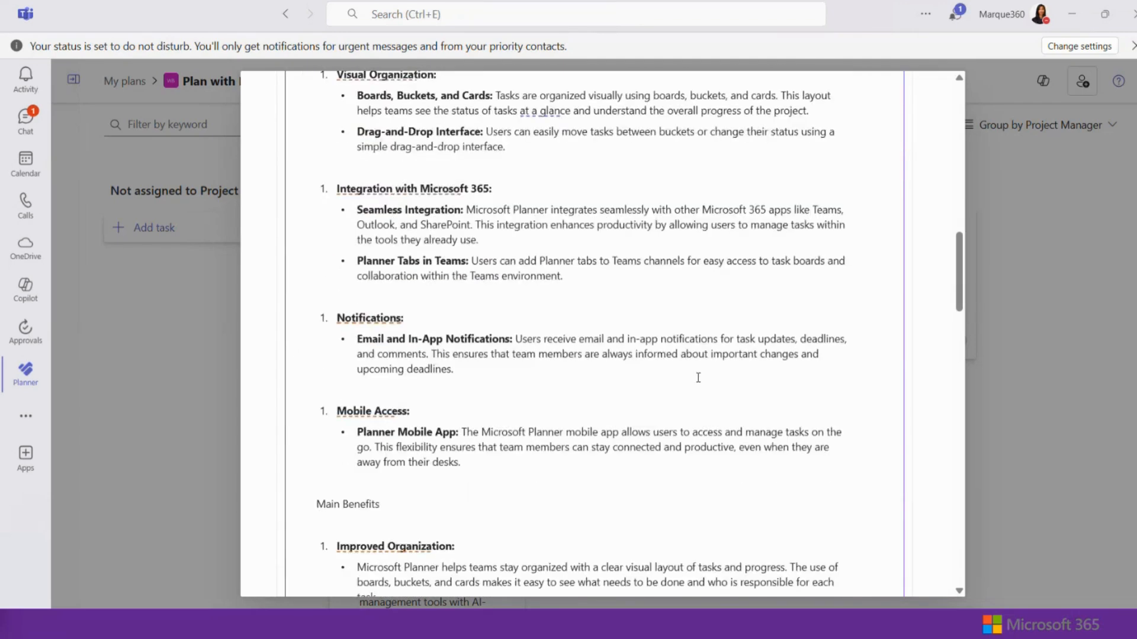
scroll(698, 377, "down", 3)
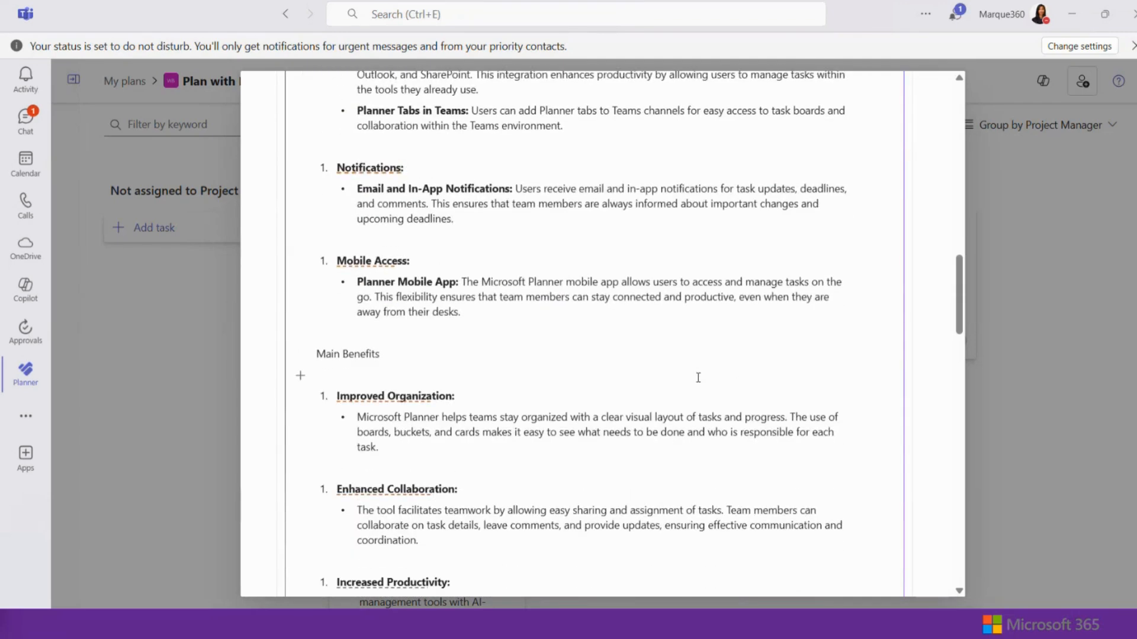
scroll(699, 378, "down", 8)
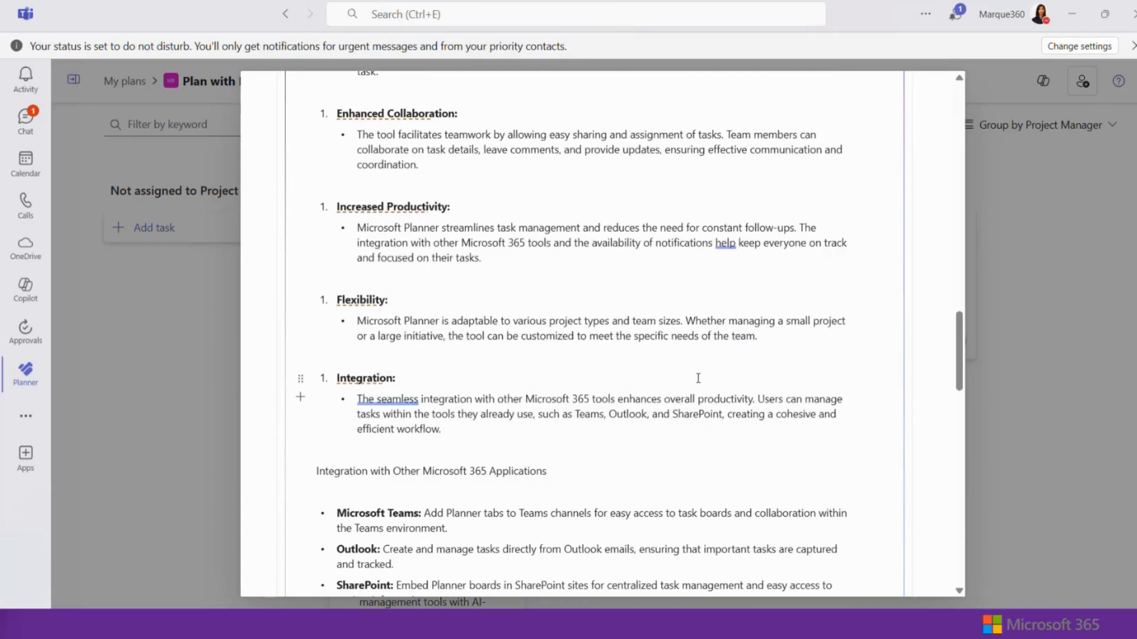
scroll(698, 378, "down", 9)
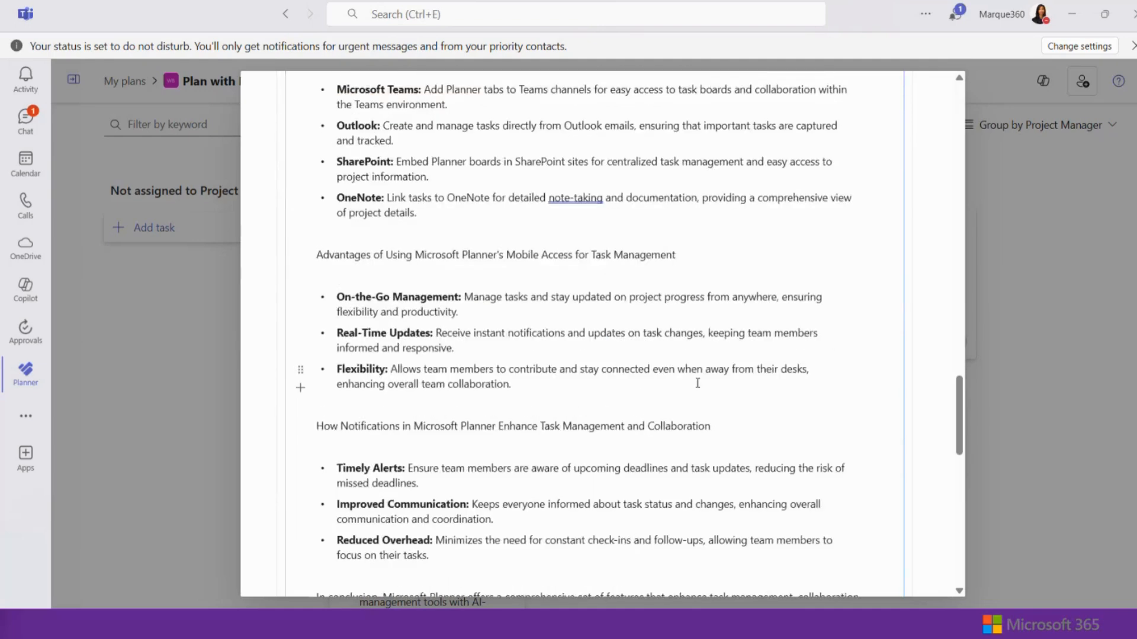
scroll(697, 383, "down", 4)
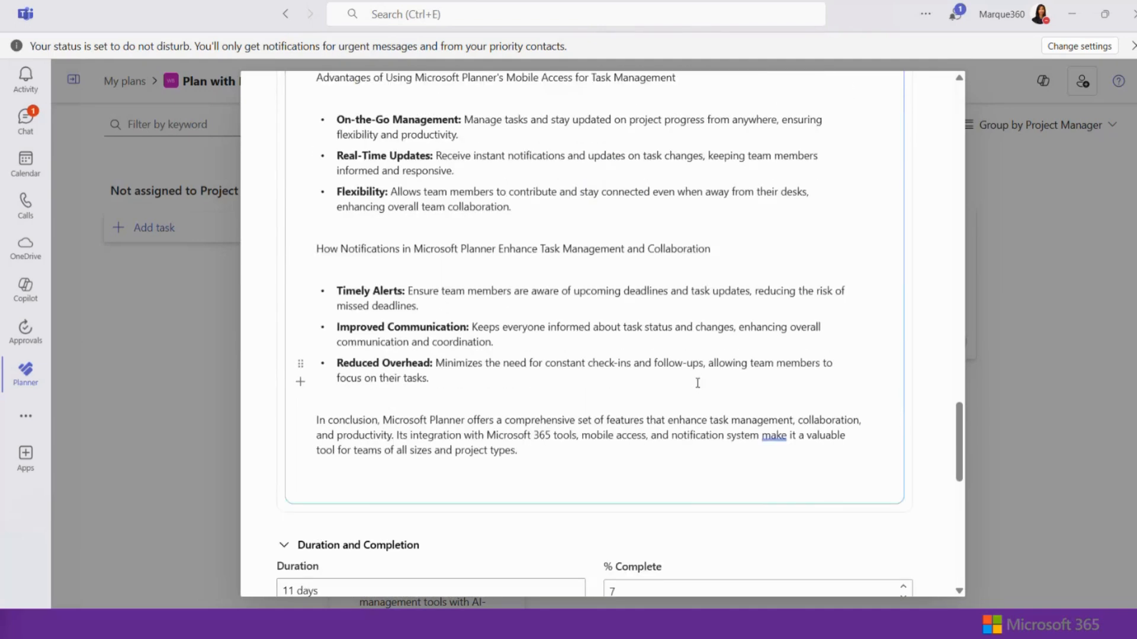
scroll(697, 383, "down", 3)
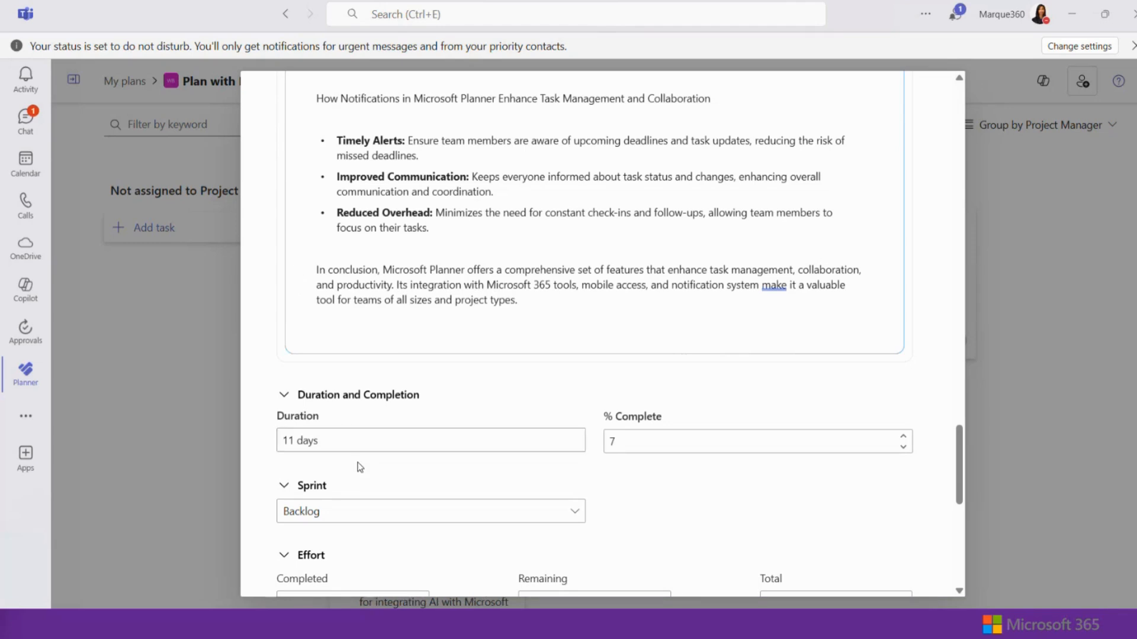
scroll(355, 464, "down", 4)
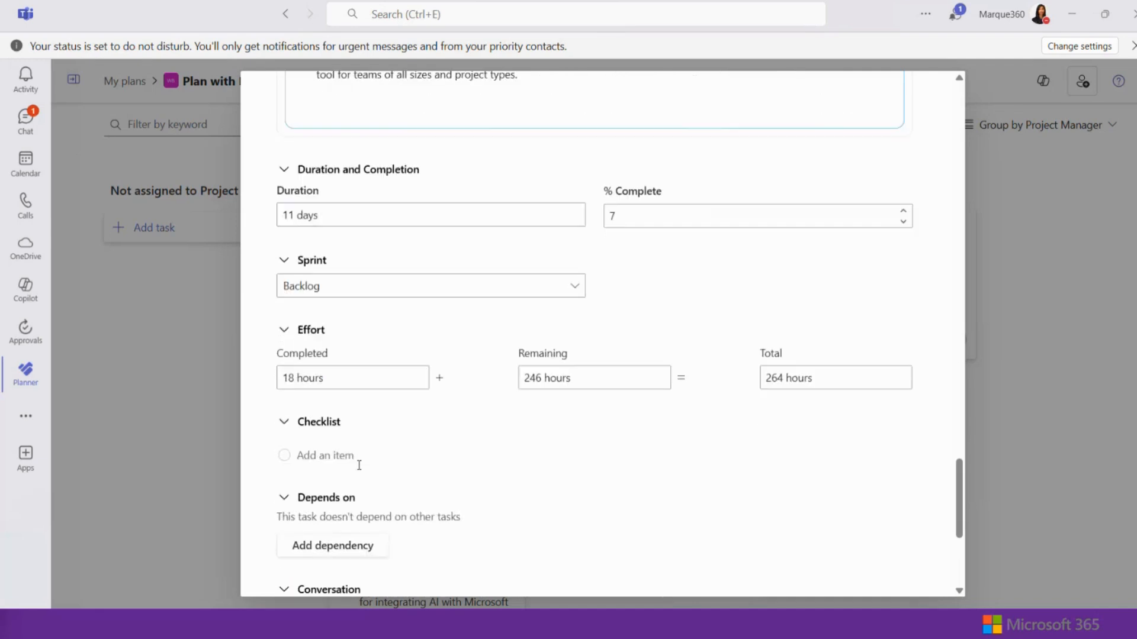
scroll(359, 465, "down", 1)
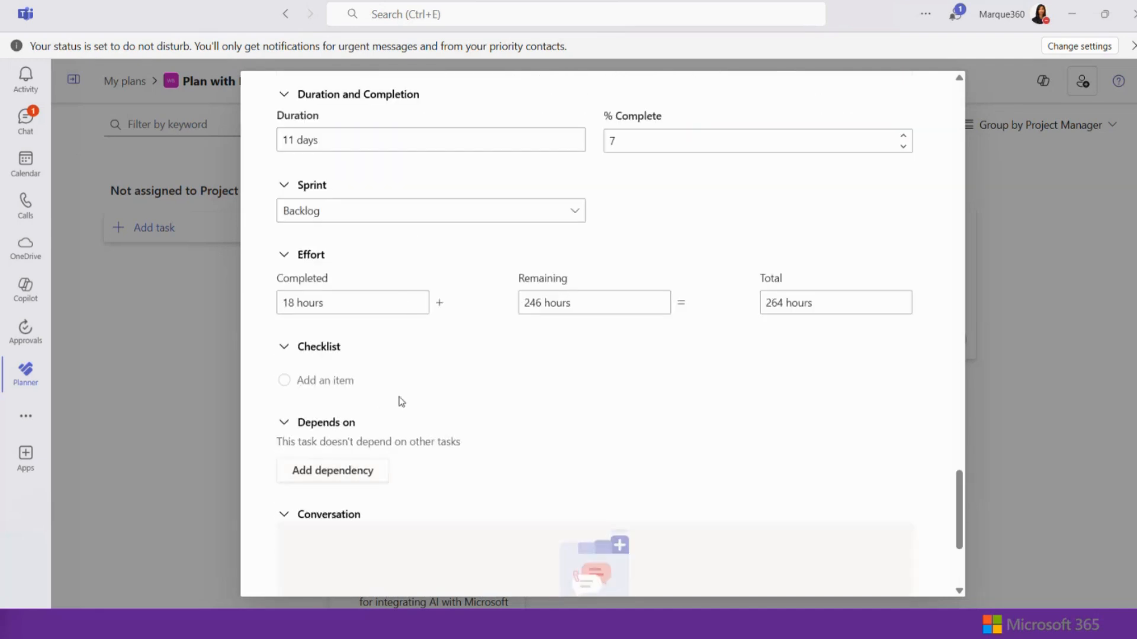
scroll(401, 419, "down", 1)
scroll(401, 419, "down", 4)
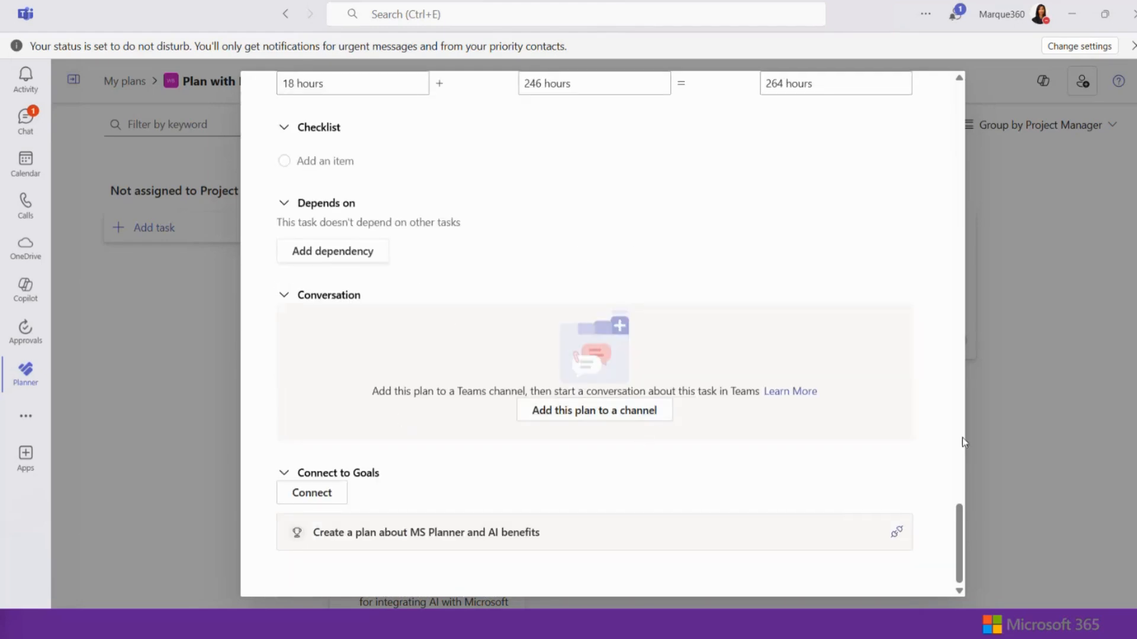
left_click(995, 478)
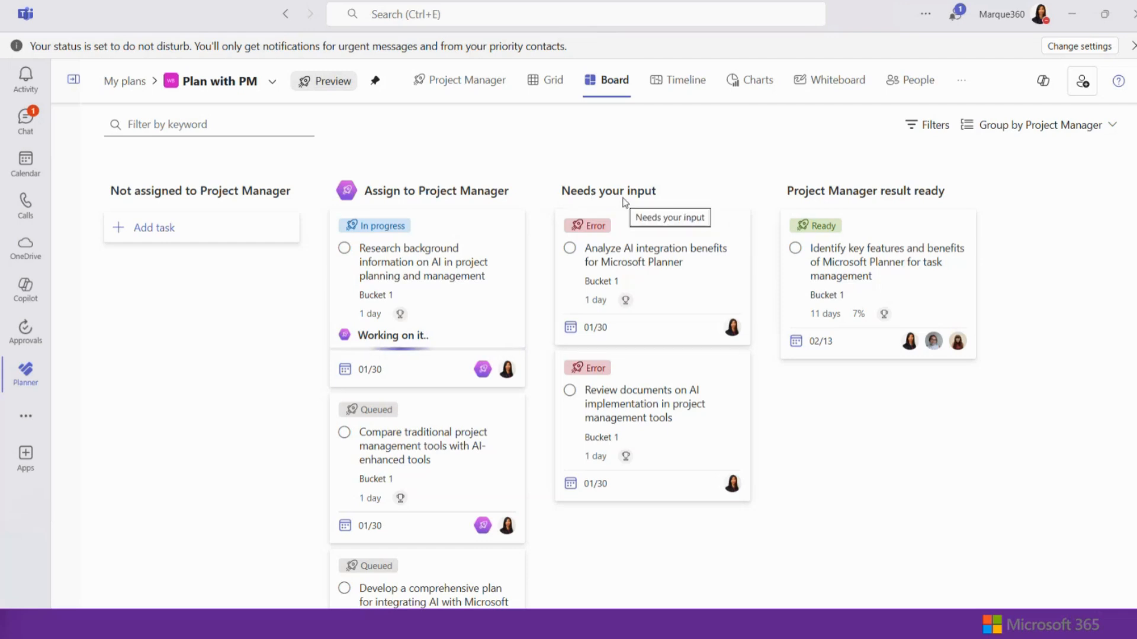
Open the task about analyzing AI integration benefits in the Needs your input column, examine its Project Manager status, and close it
left_click(678, 305)
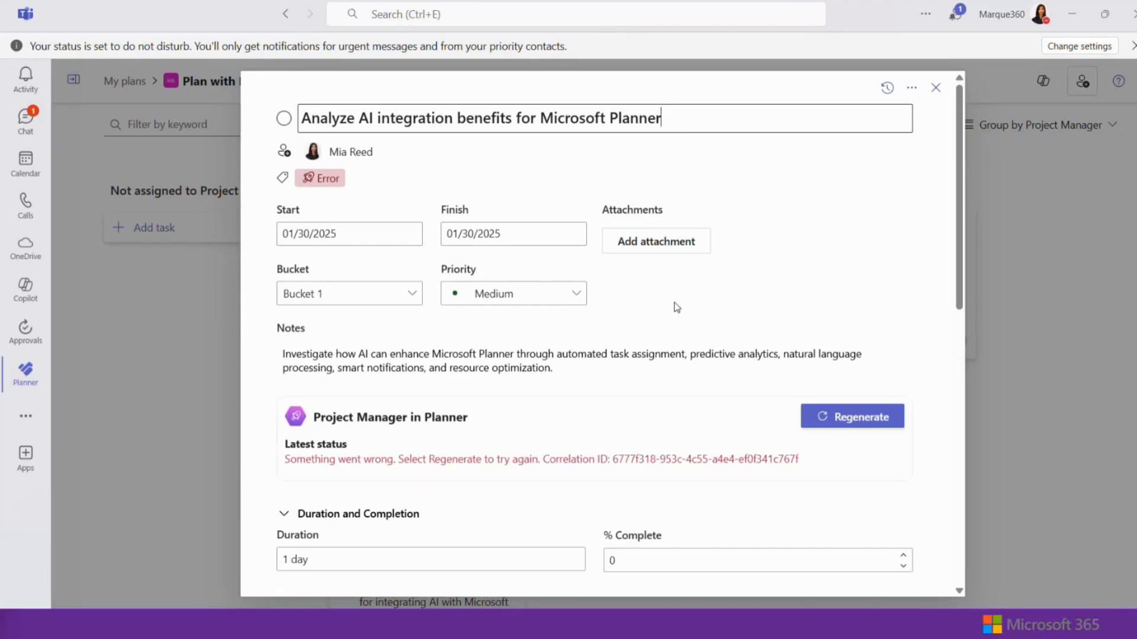
scroll(677, 307, "down", 3)
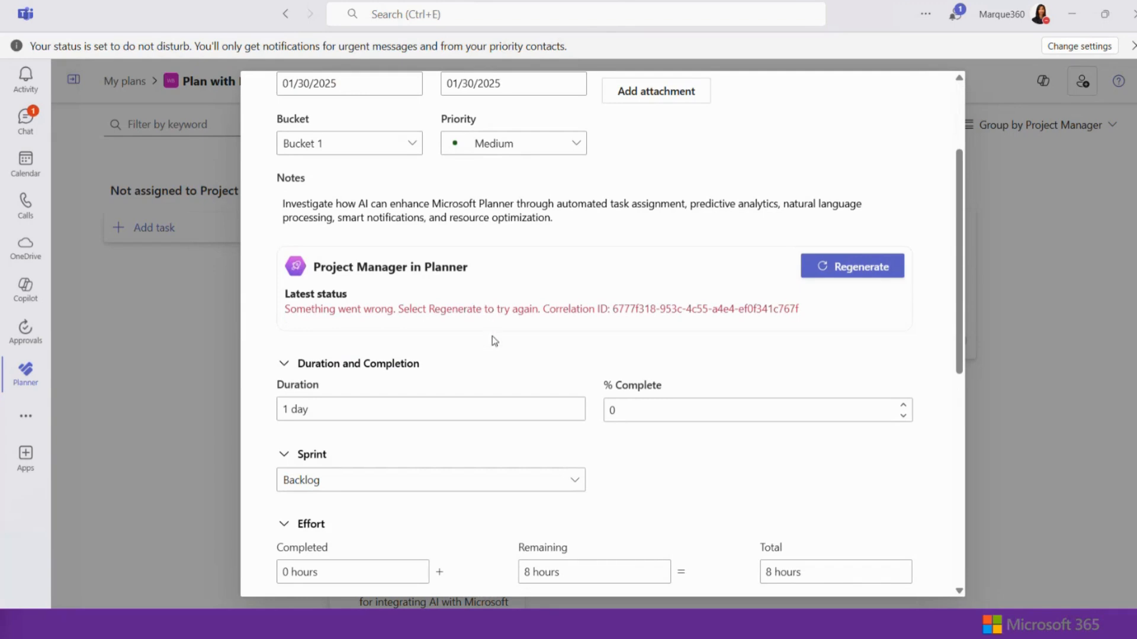
scroll(495, 341, "up", 3)
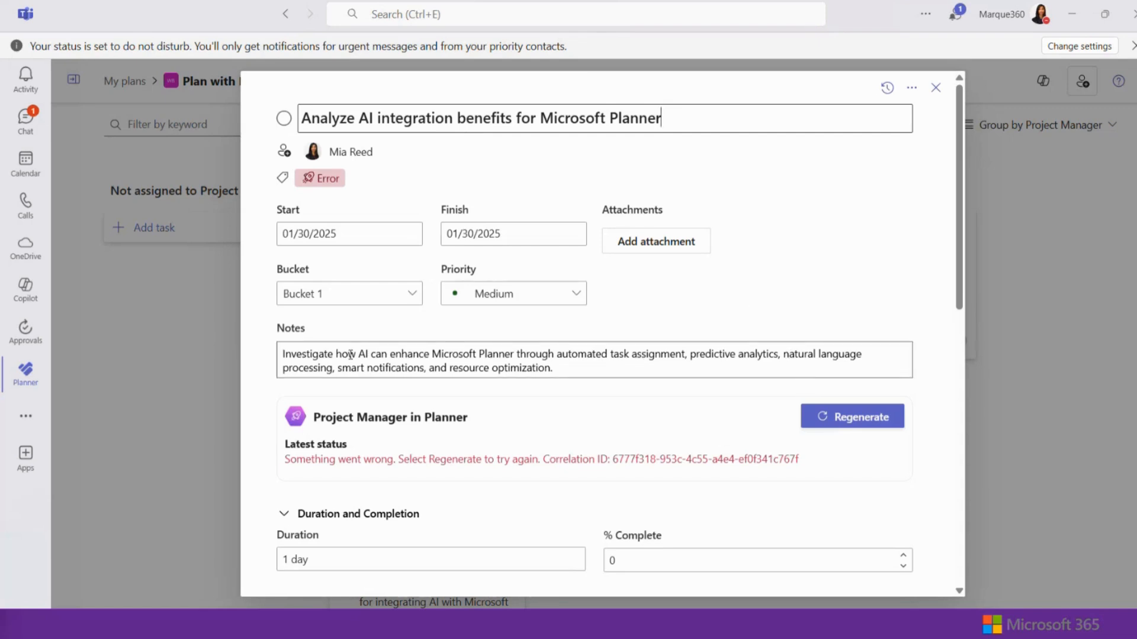
left_click(936, 90)
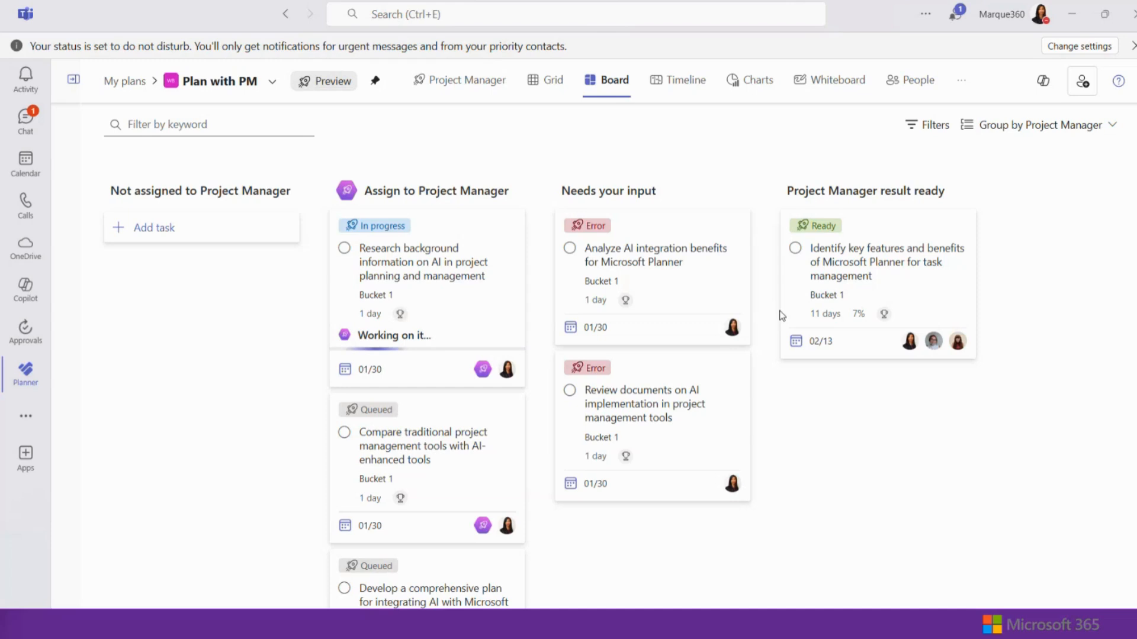
Look at the plan in the Timeline and Charts views and open its Whiteboard
left_click(665, 93)
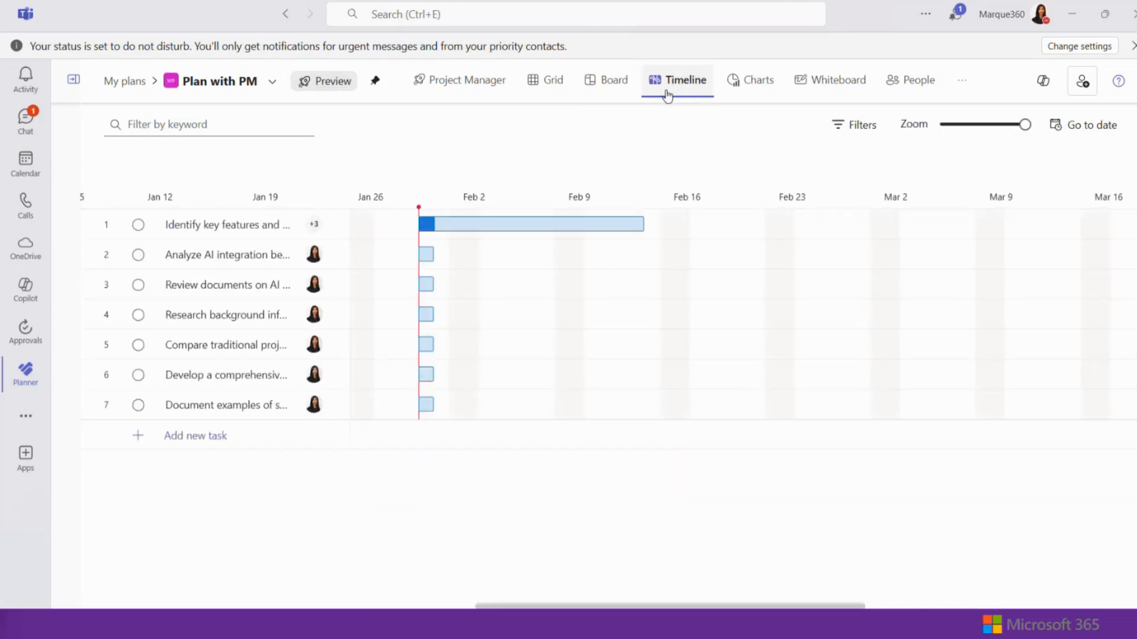
left_click(751, 86)
left_click(802, 82)
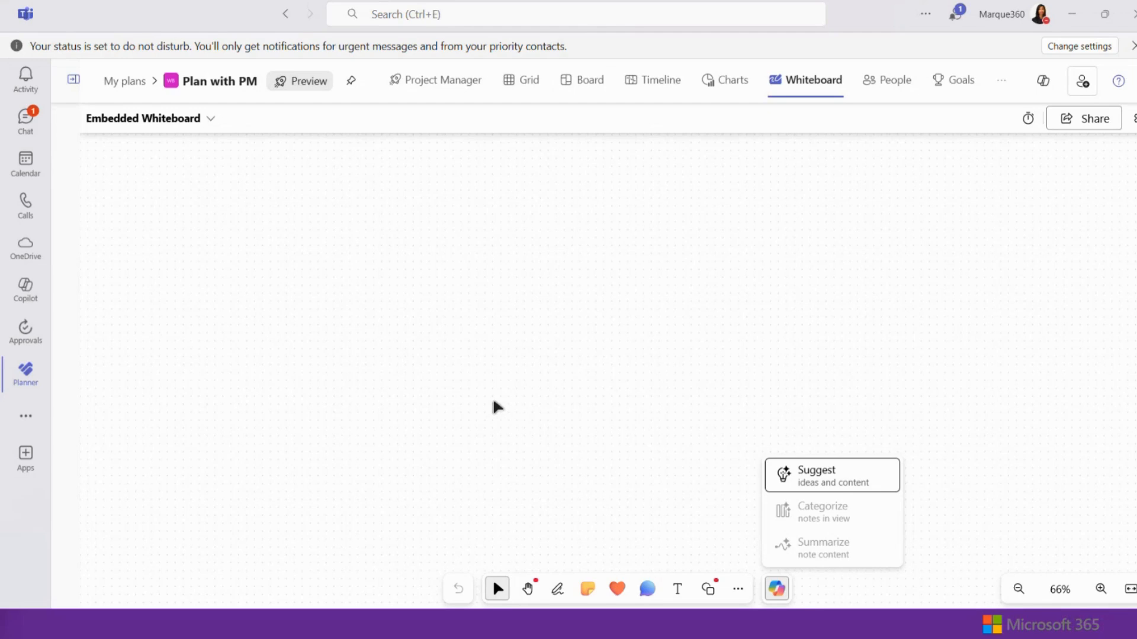
Place a yellow sticky note reading "Incorporate feedback" on the whiteboard and react to it with the thinking-face emoji
left_click(586, 589)
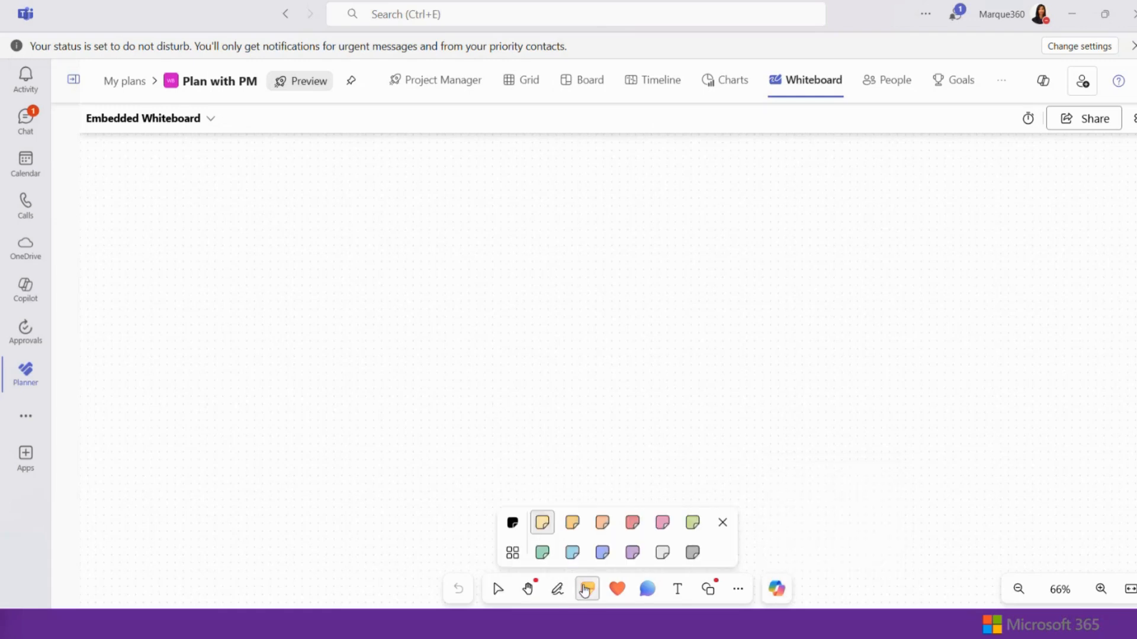
left_click(572, 522)
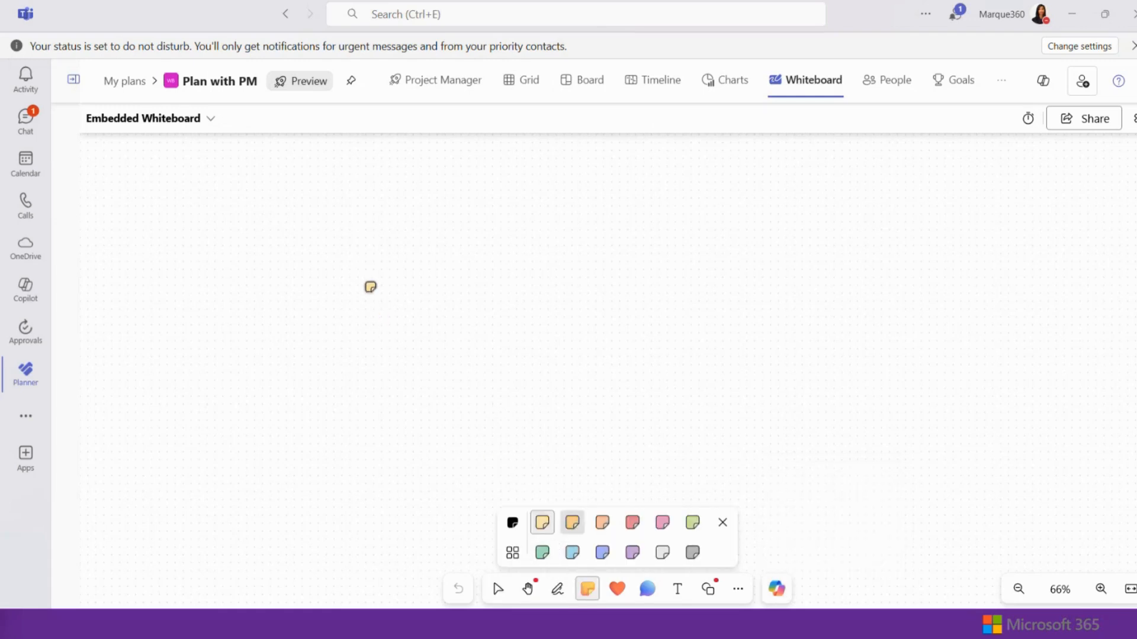
left_click(370, 289)
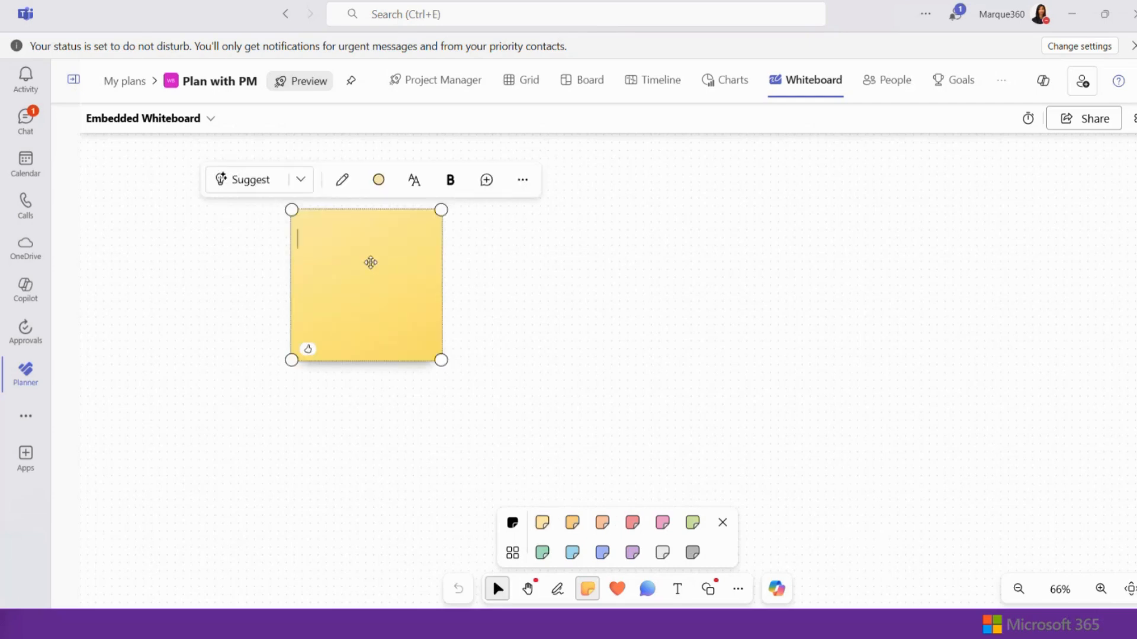
type("Feedb")
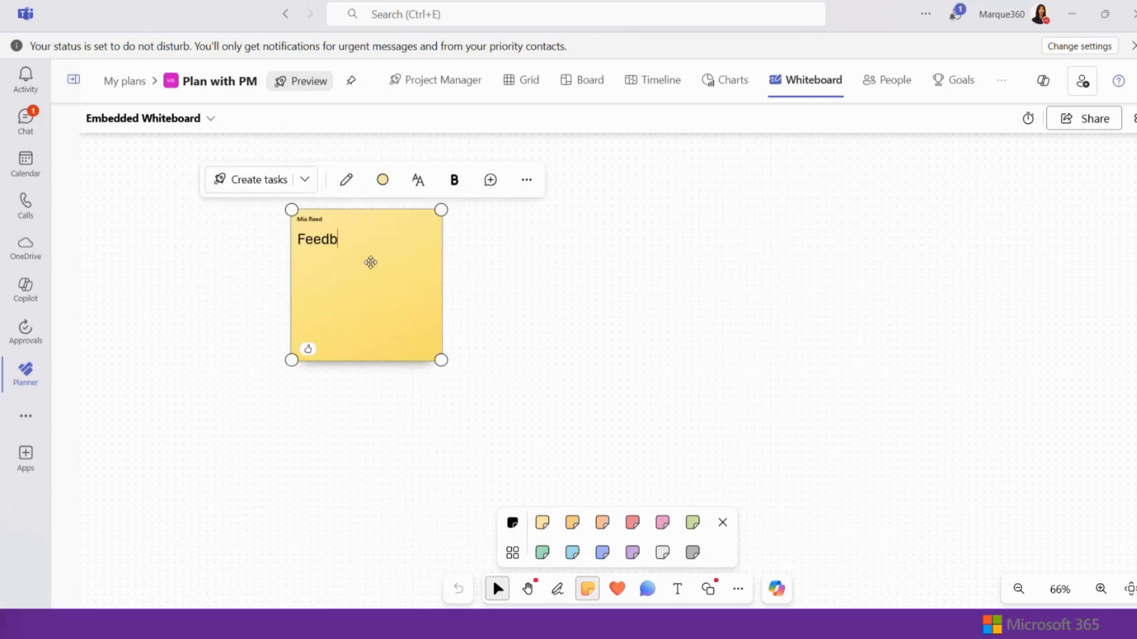
key("BackSpace")
key("BackSpace")
key("BackSpace")
key("BackSpace")
key("BackSpace")
type("Incorporate f")
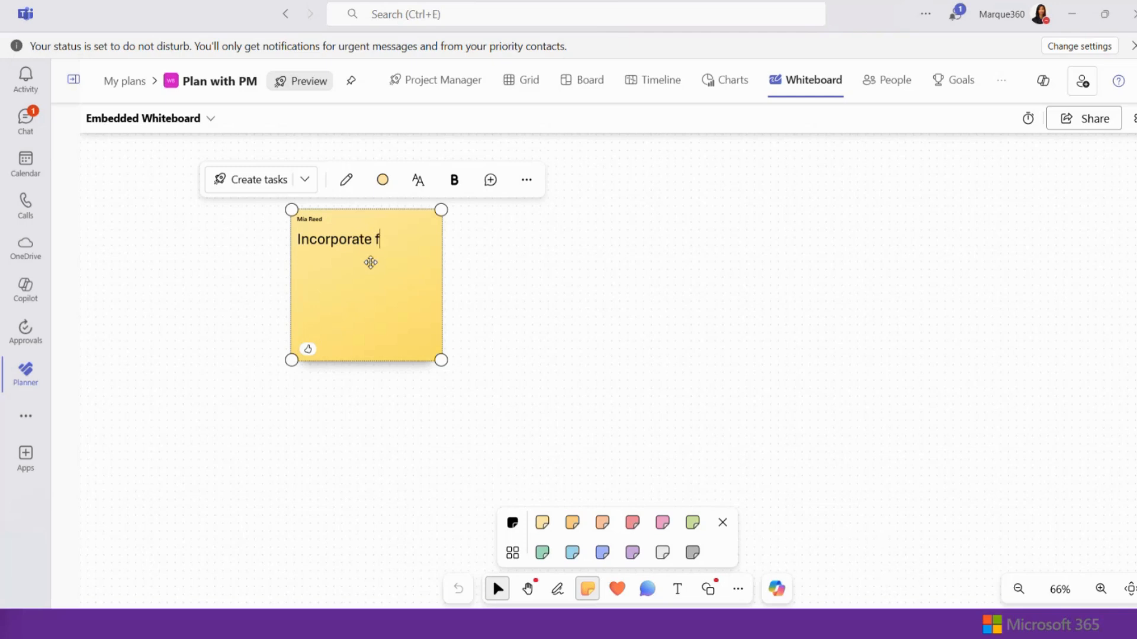
type("eedback")
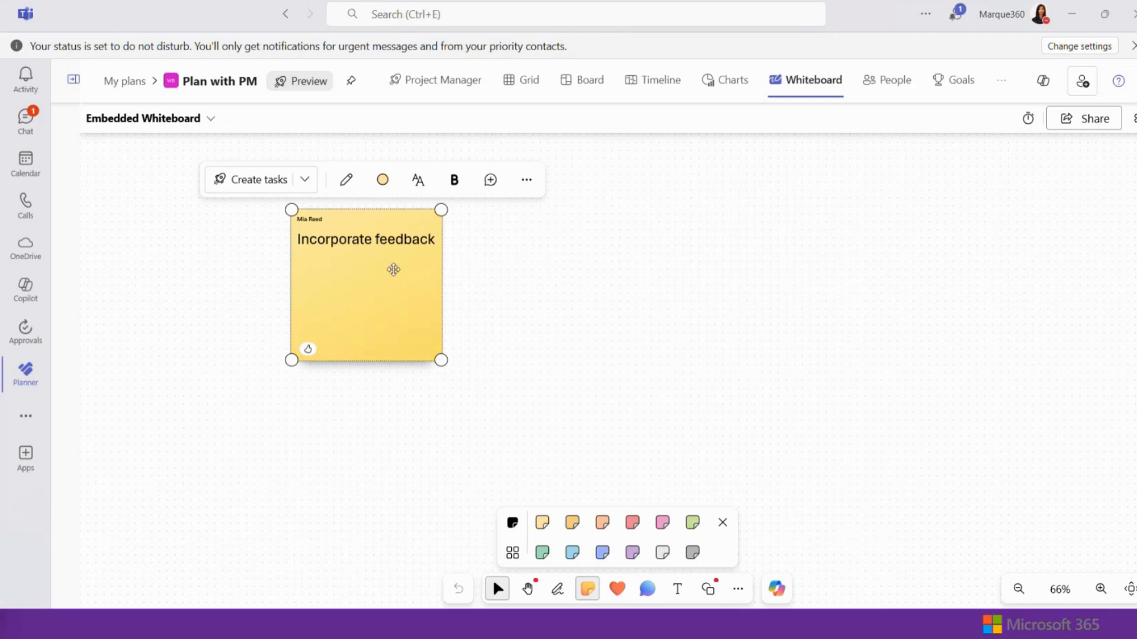
mouse_move(308, 348)
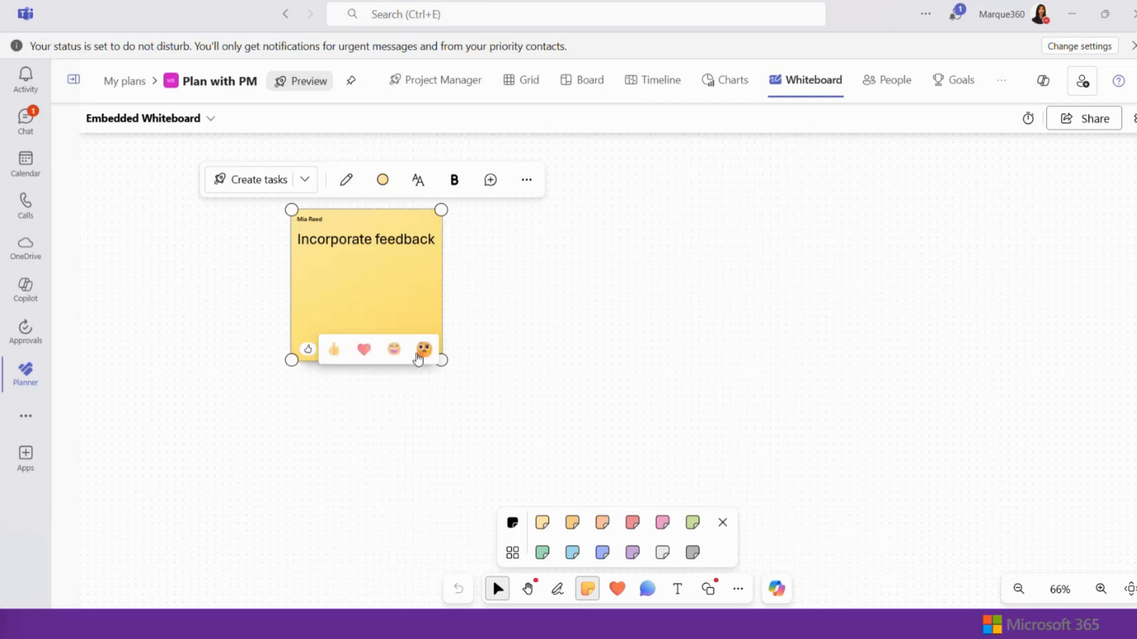
left_click(421, 353)
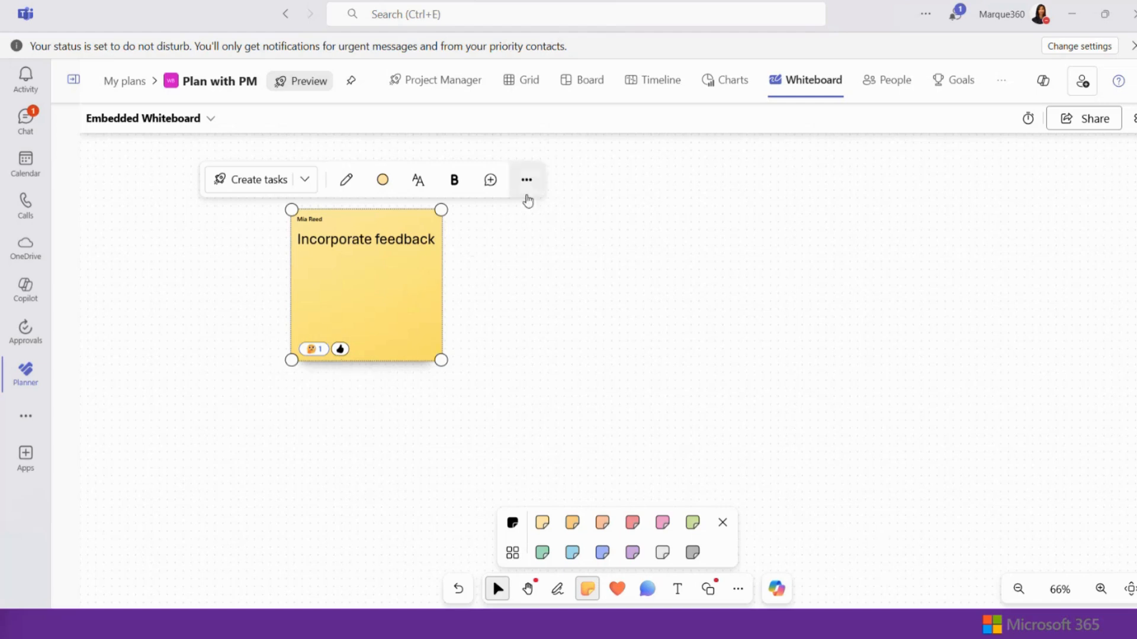
Add a comment reading "new" to the "Incorporate feedback" sticky note and deselect the note
left_click(526, 183)
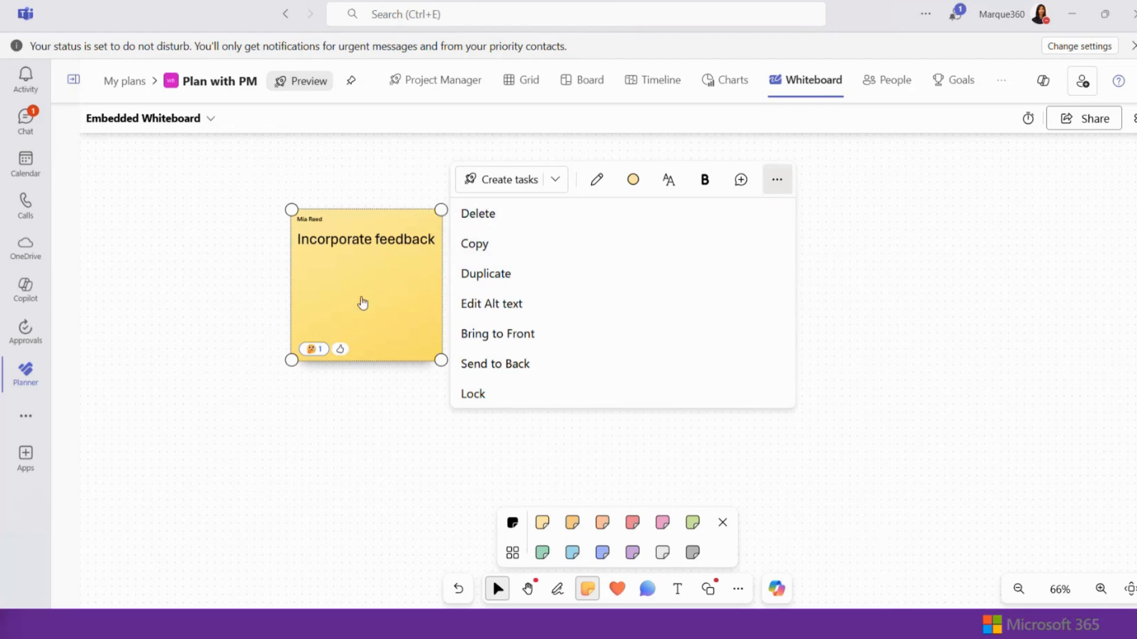
right_click(363, 299)
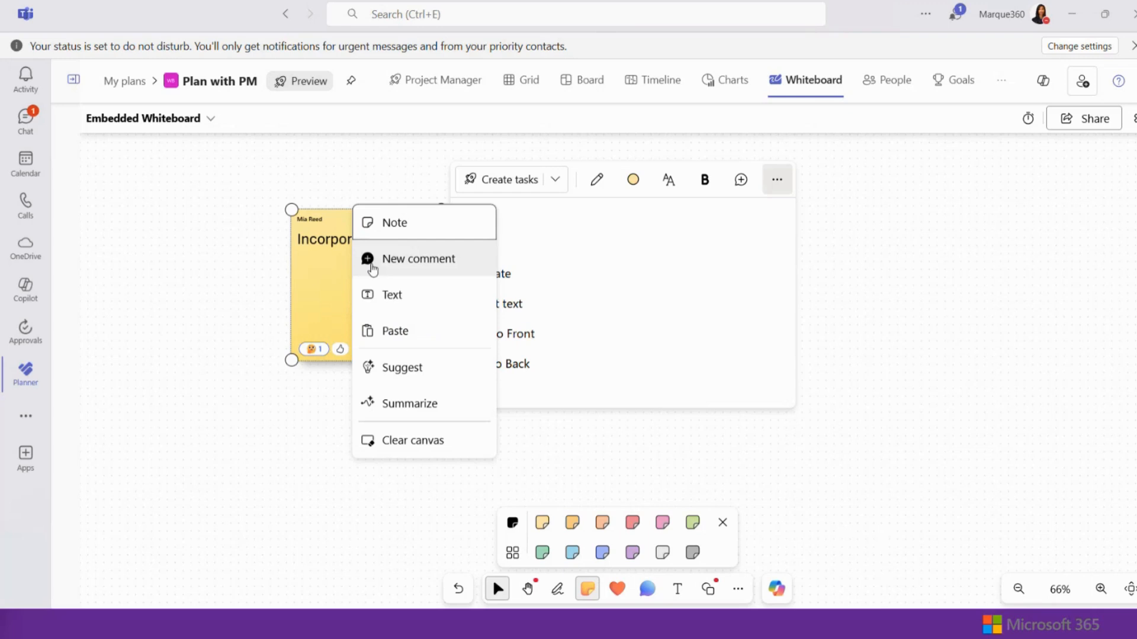
left_click(370, 264)
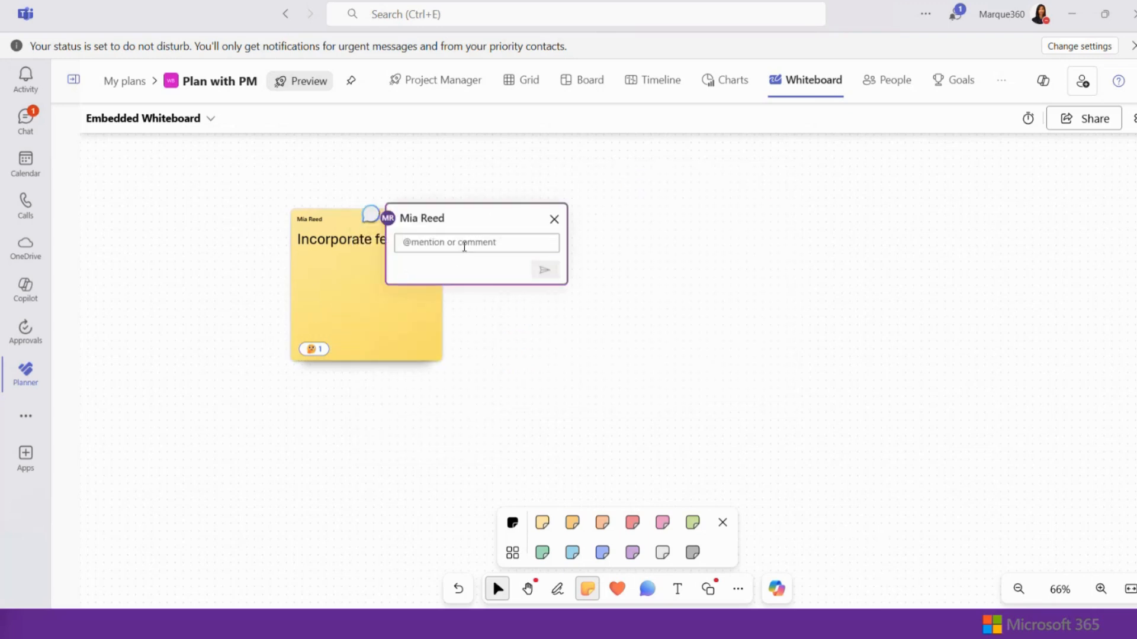
type("new")
left_click(544, 270)
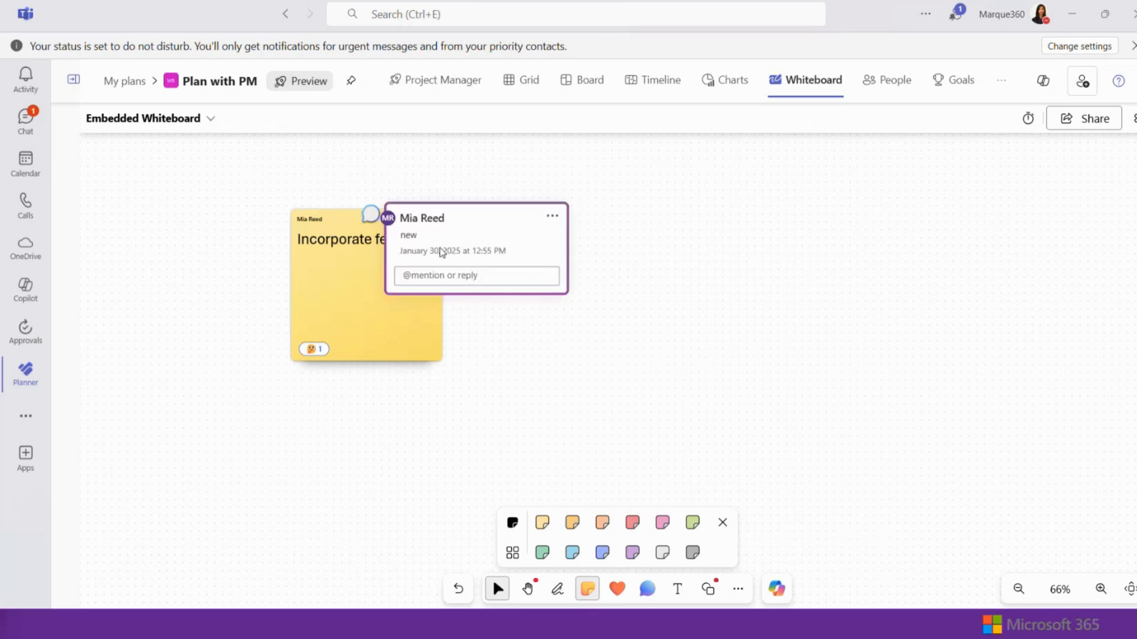
left_click(398, 323)
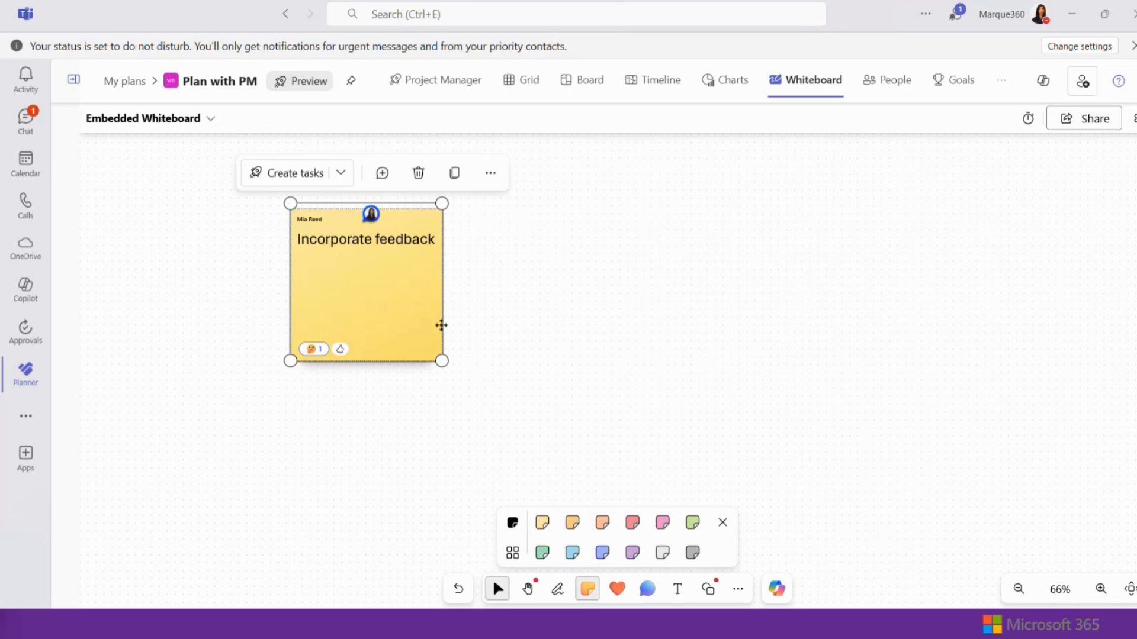
left_click(569, 340)
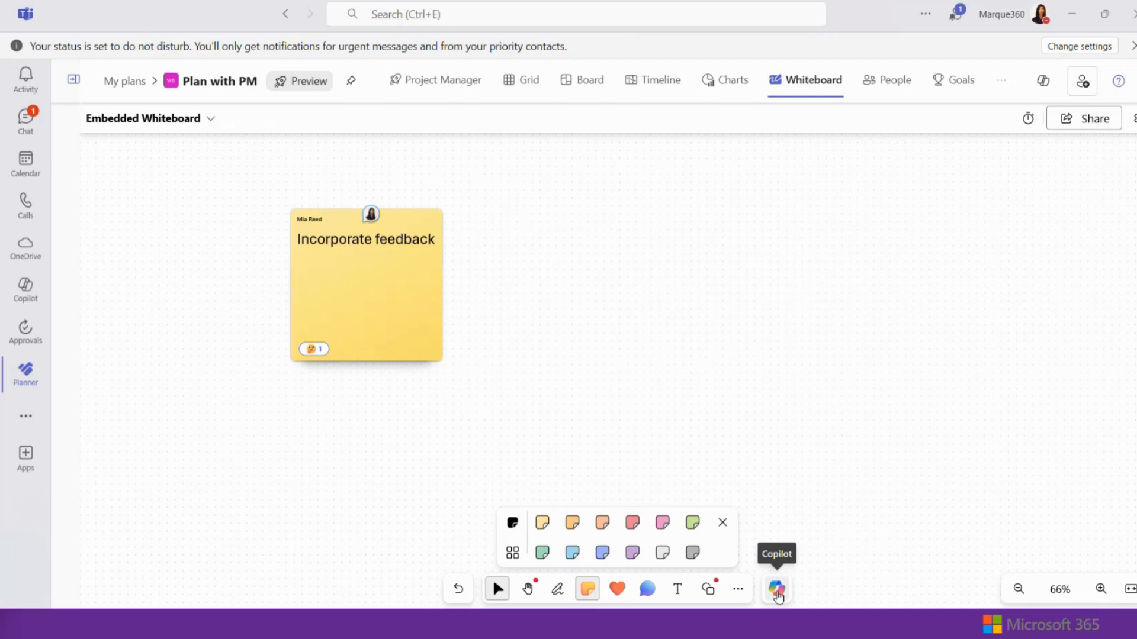
Try to have Copilot suggest whiteboard content for the prompt "how can we test the benefits of AI?"
left_click(777, 591)
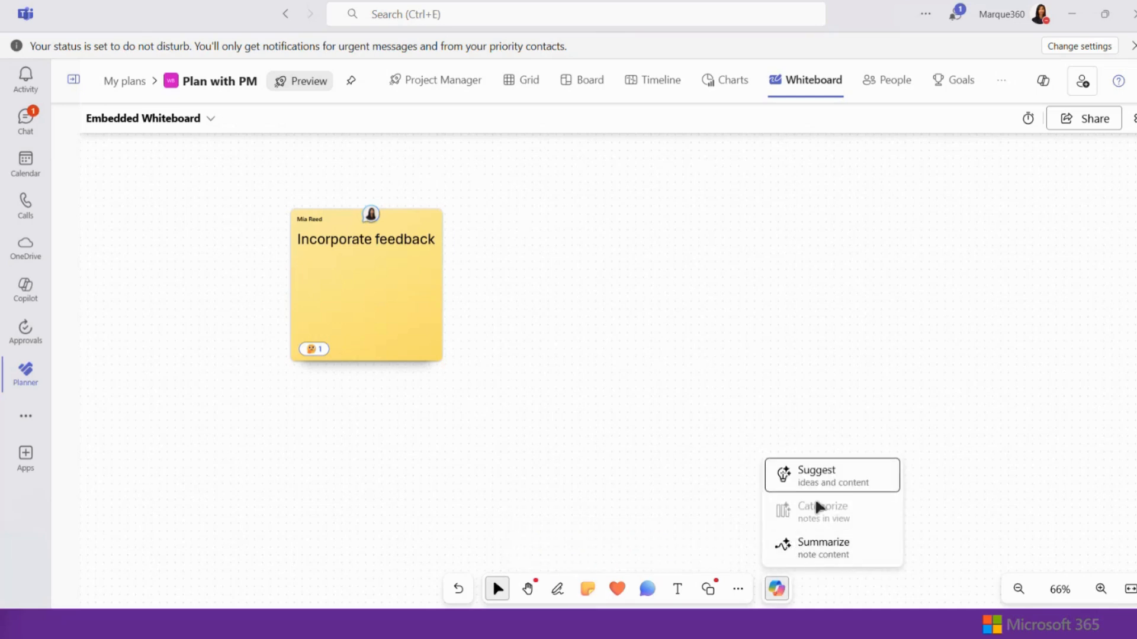
left_click(832, 483)
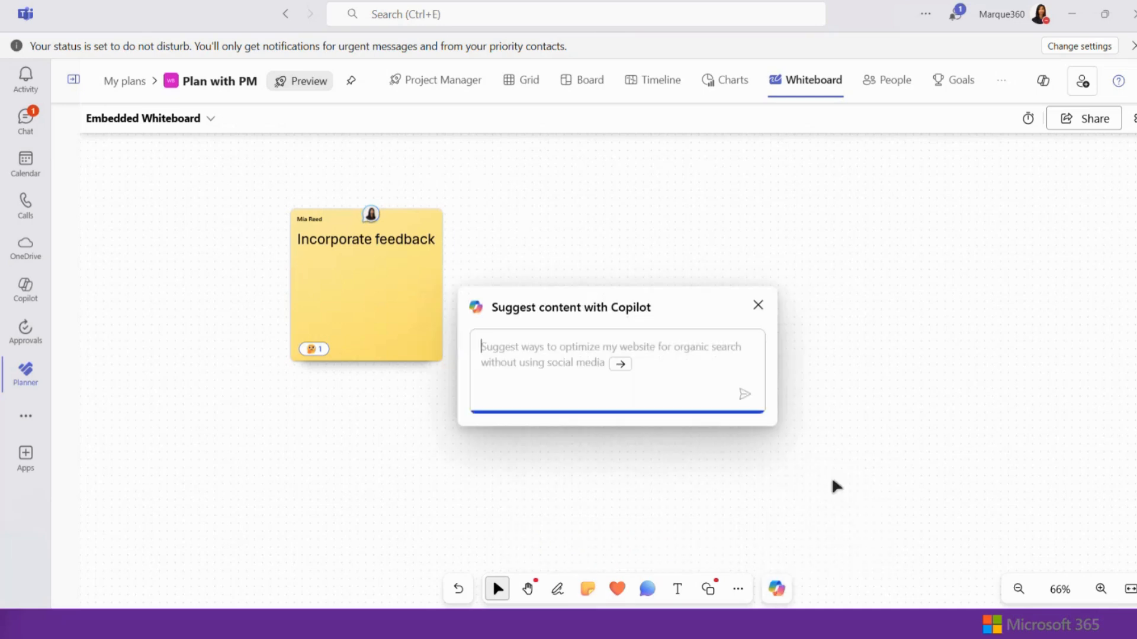
type("h")
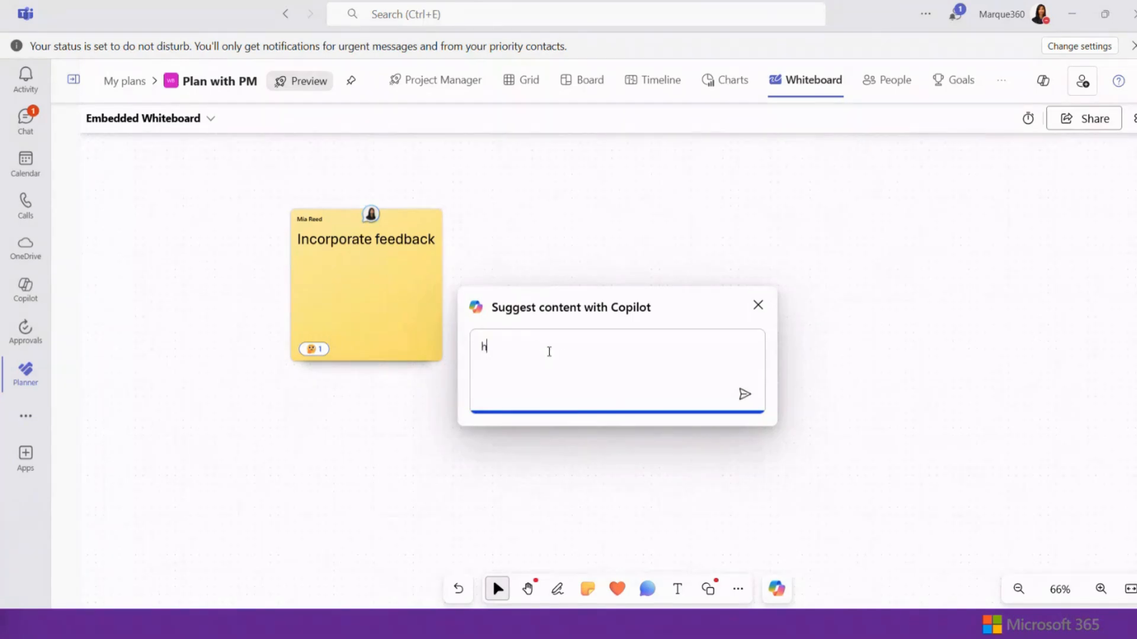
type("ow can we test the benefits of AI?")
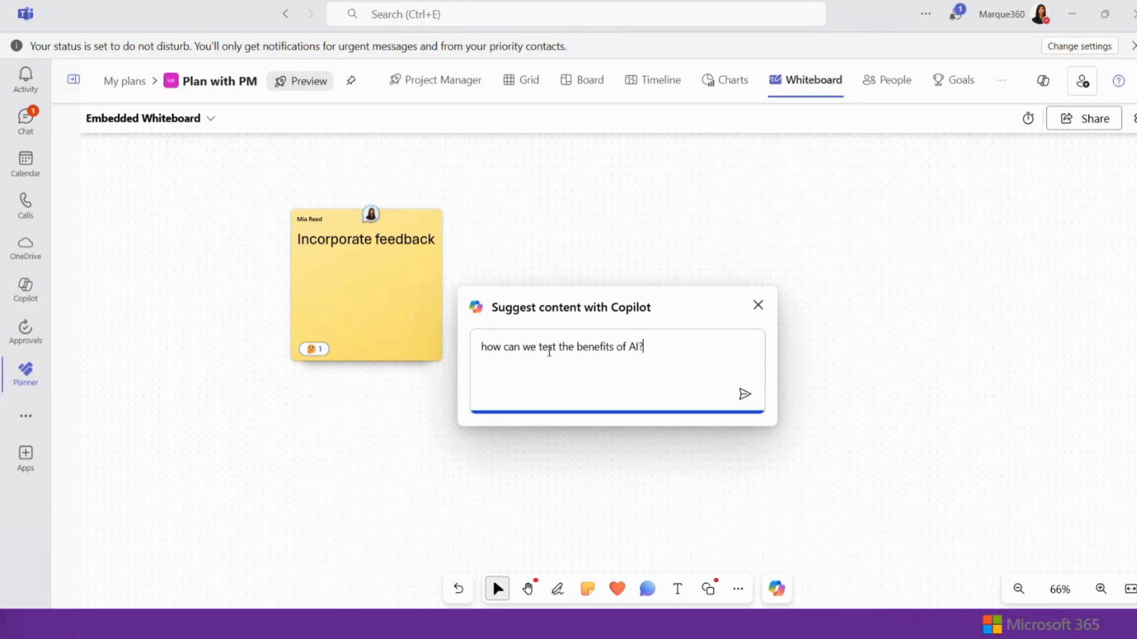
key("Return")
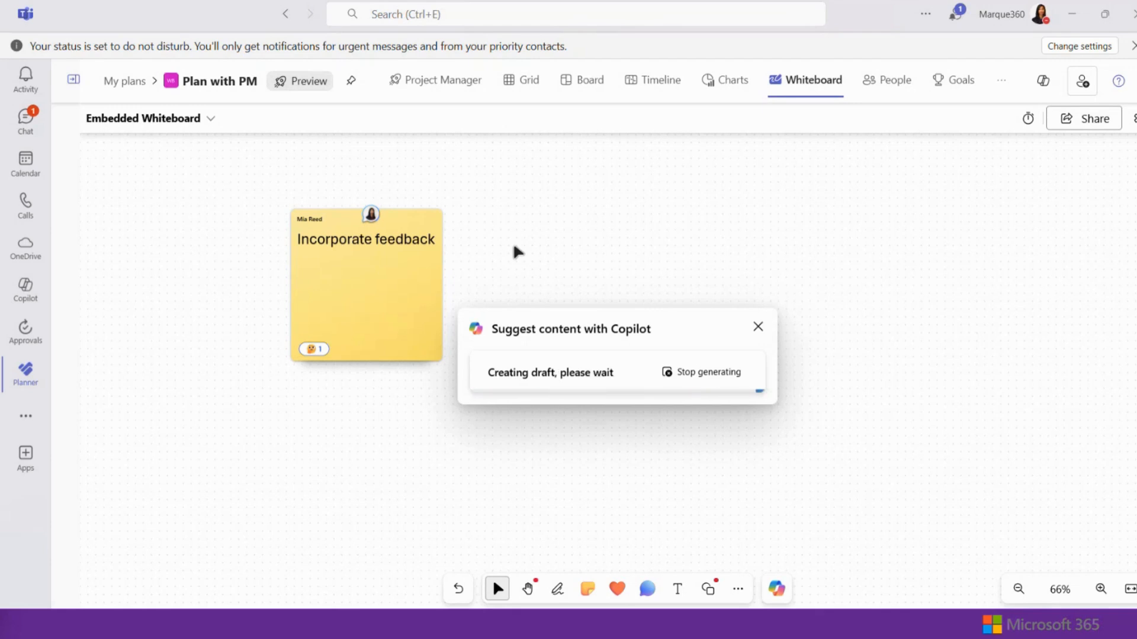
Create a plan task from the "Incorporate feedback" sticky note and stop Copilot's draft generation
left_click(386, 288)
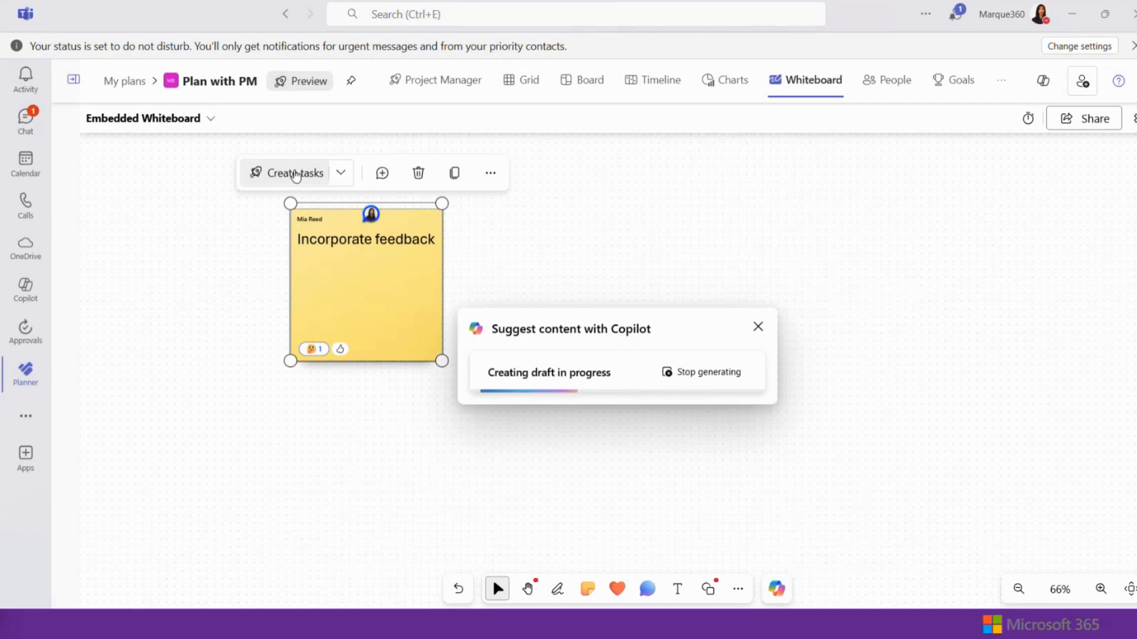
left_click(295, 177)
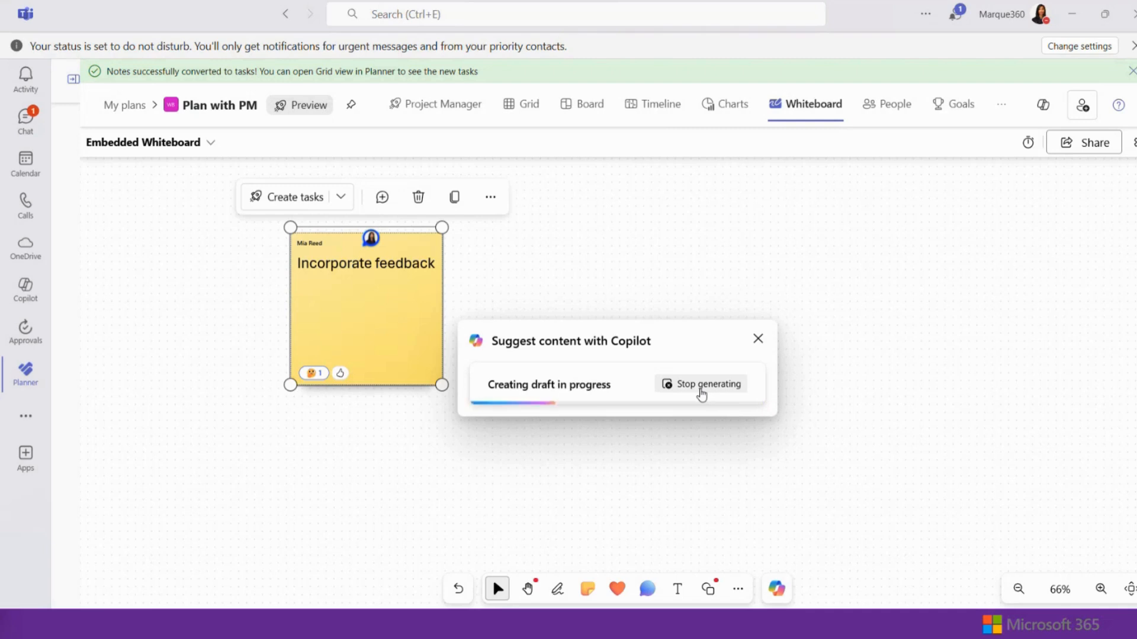
left_click(701, 394)
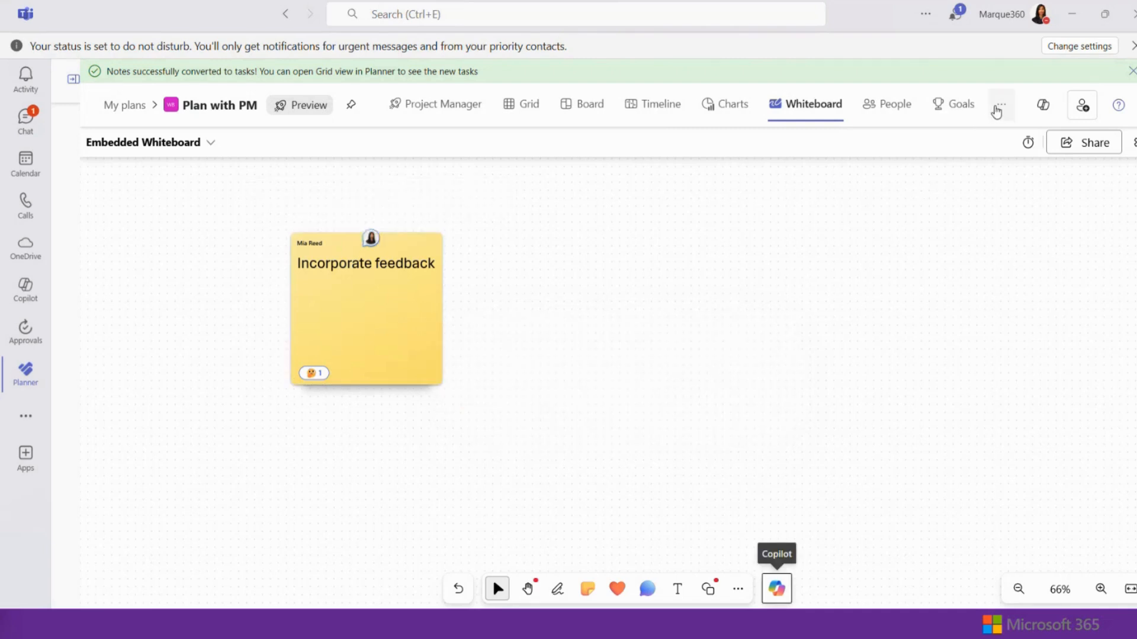
Open the plan's Loop workspace, dismiss its What's new notice, open the Whiteboard entry, and return to the plan in Teams
left_click(1000, 106)
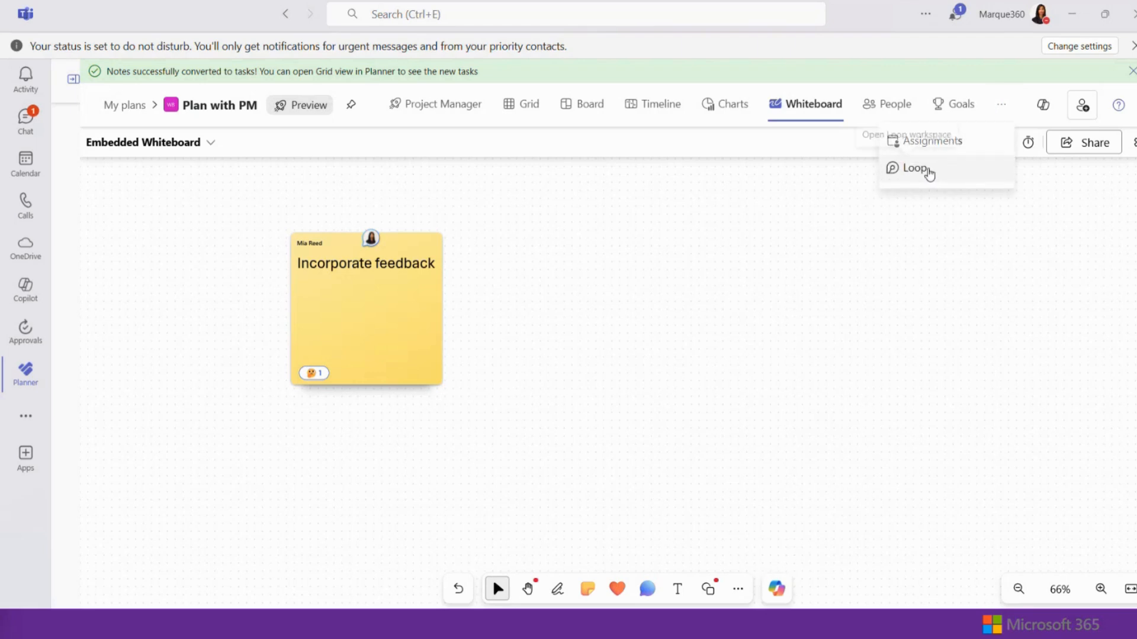
left_click(927, 171)
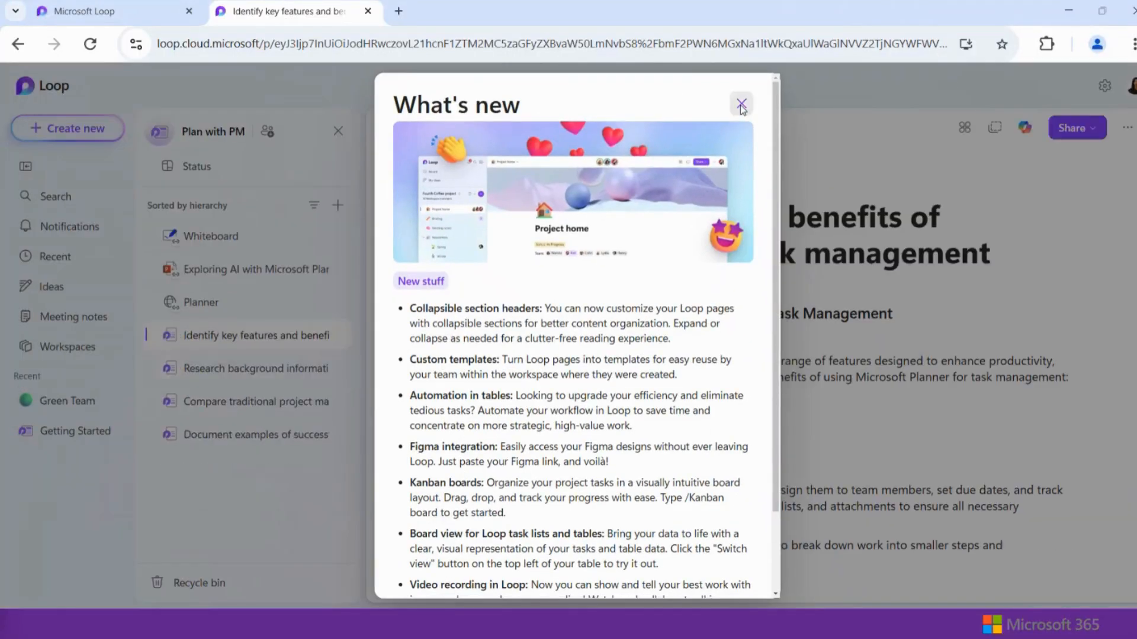
left_click(740, 105)
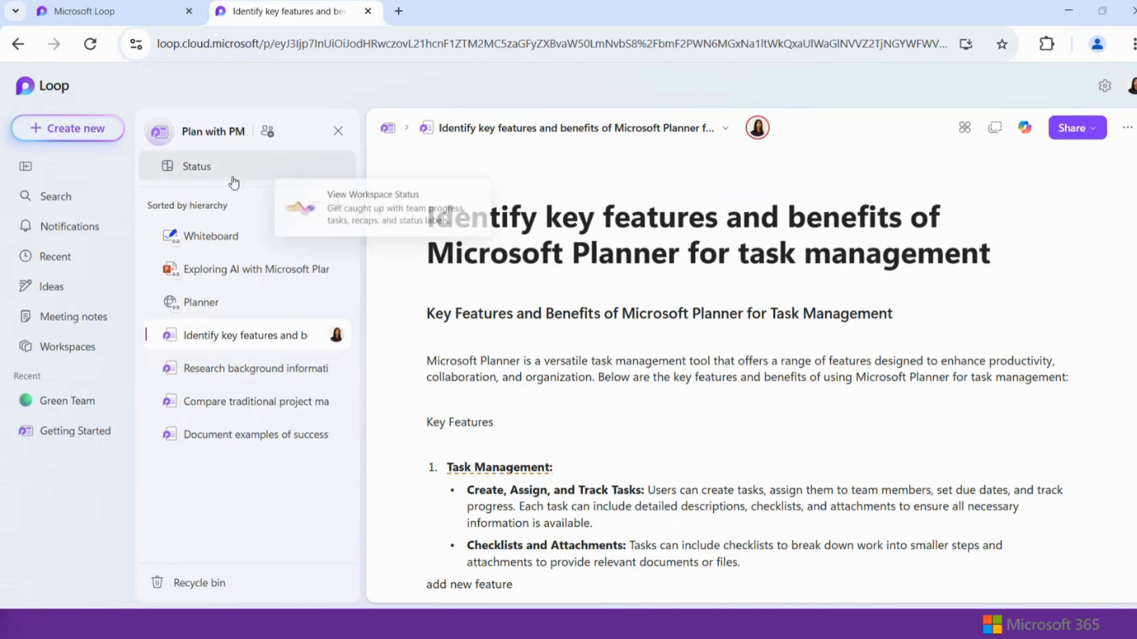
left_click(235, 243)
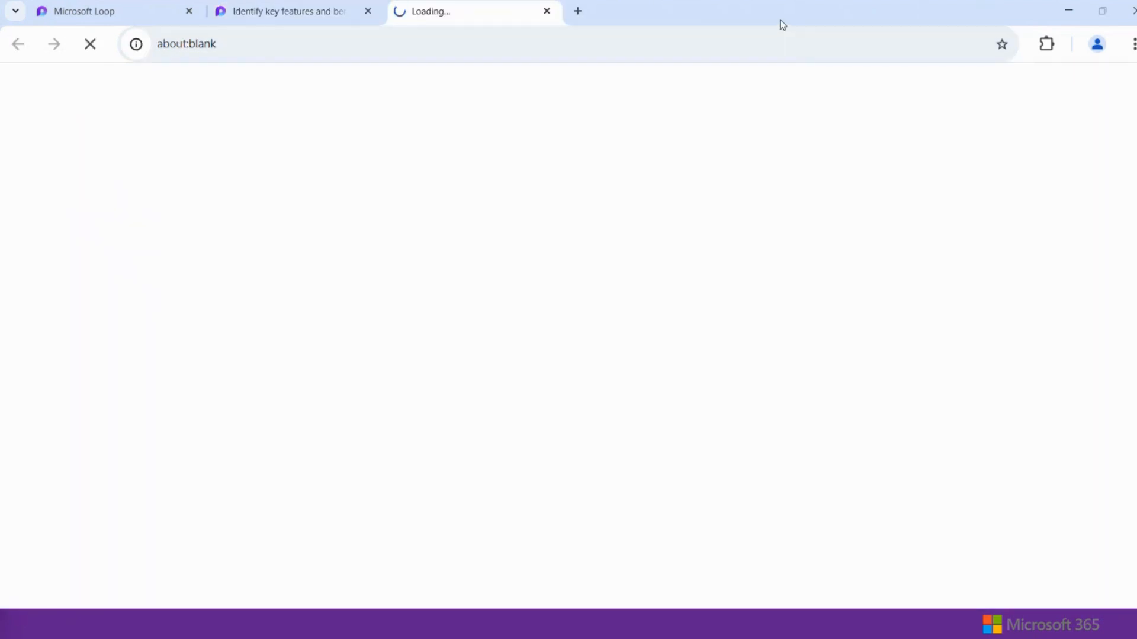
left_click_drag(780, 20, 0, 196)
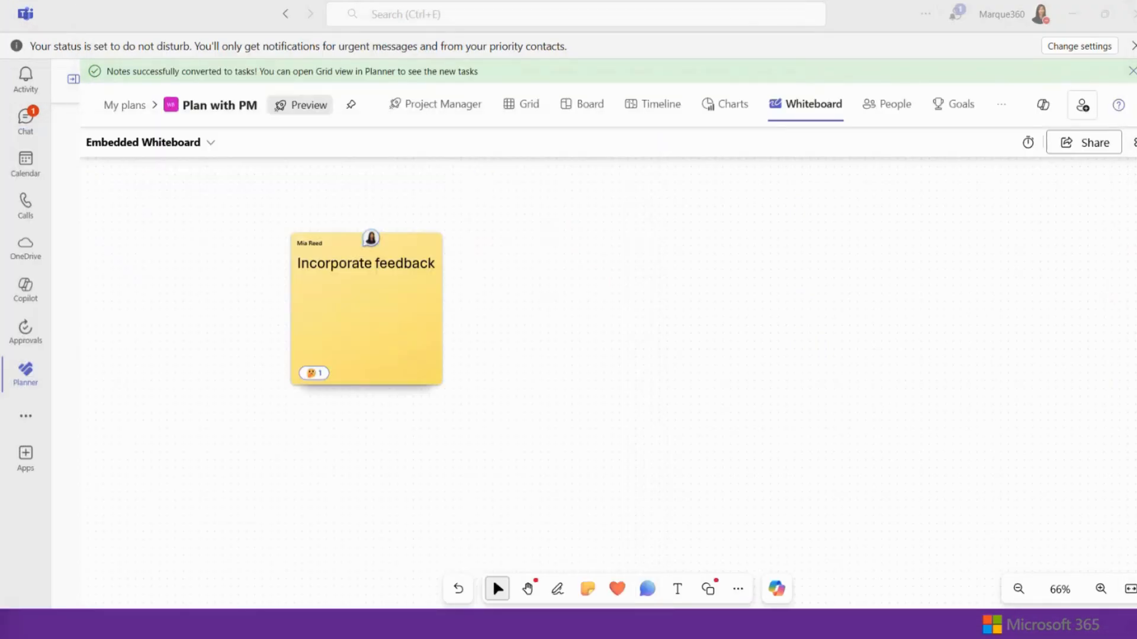